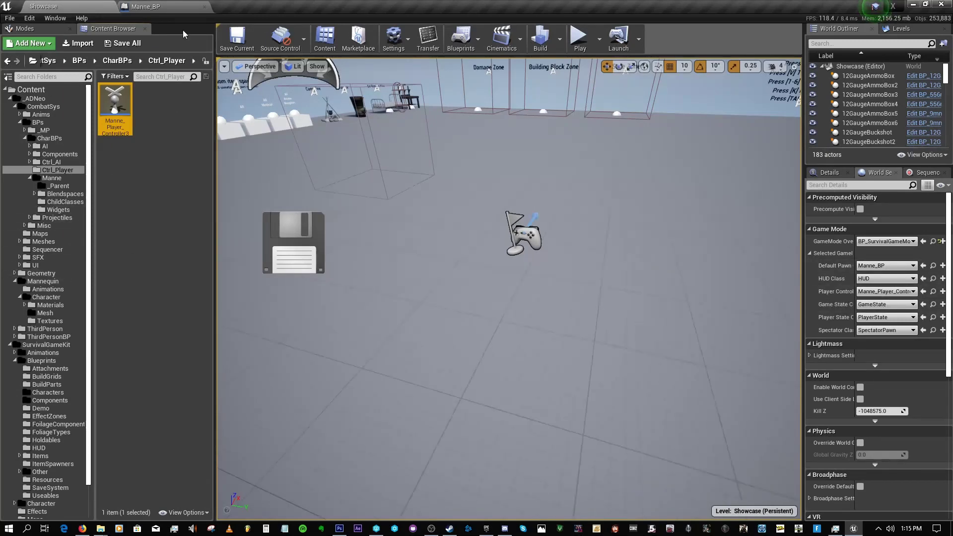
Switch to Manne_BP and browse the Content Browser to the Ctrl_Player blueprints folder
click(164, 7)
click(65, 5)
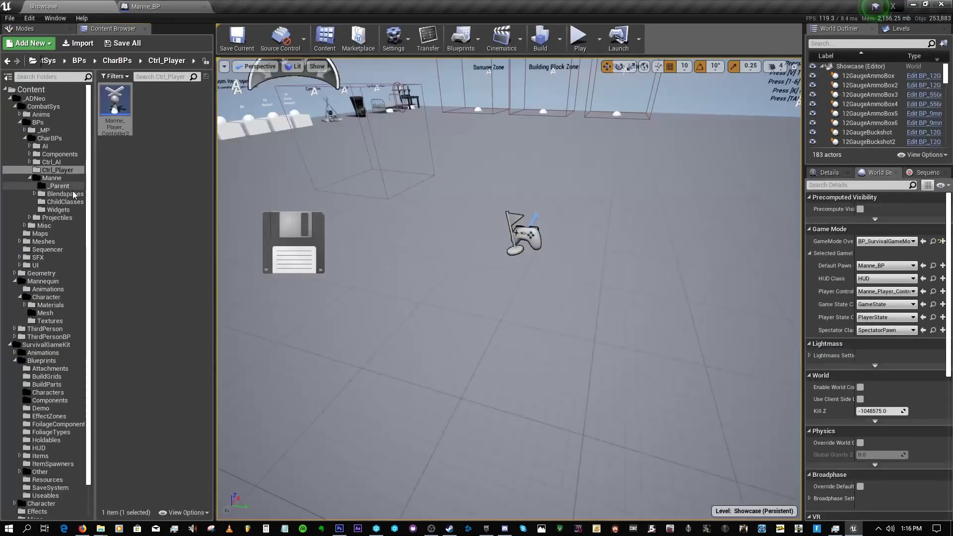
click(29, 186)
Open Manne_BP and try Reparent Blueprint, searching 'surv', then cancel without changing the parent
double_click(146, 112)
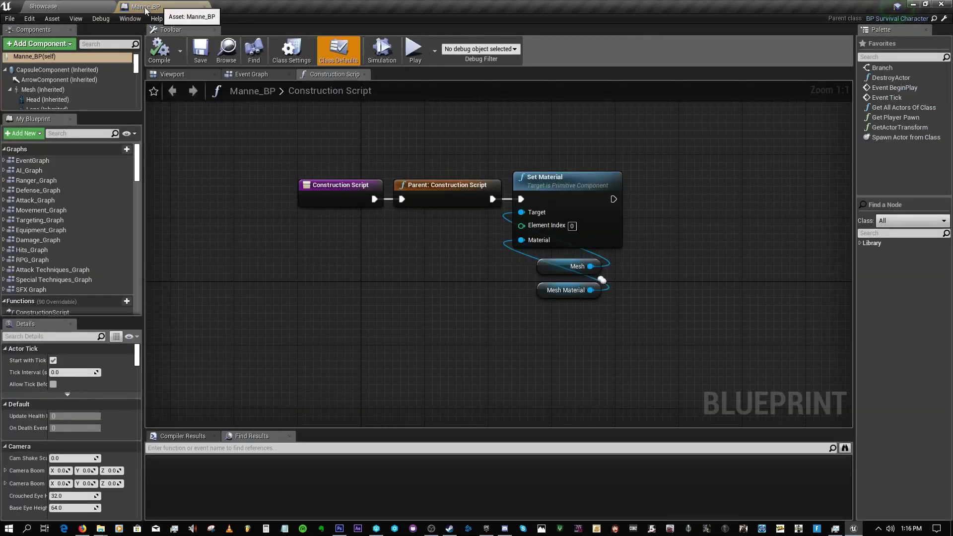
click(10, 19)
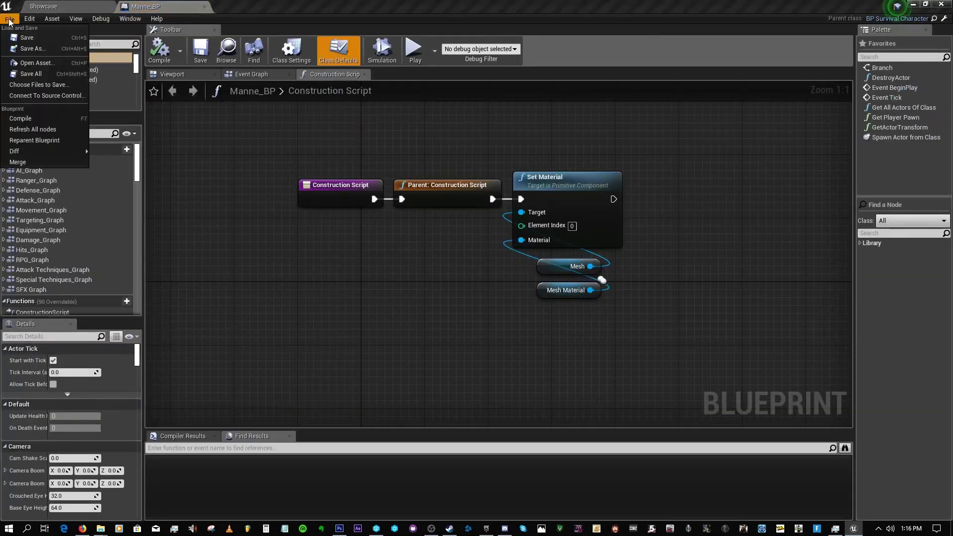
click(30, 141)
text(surviv)
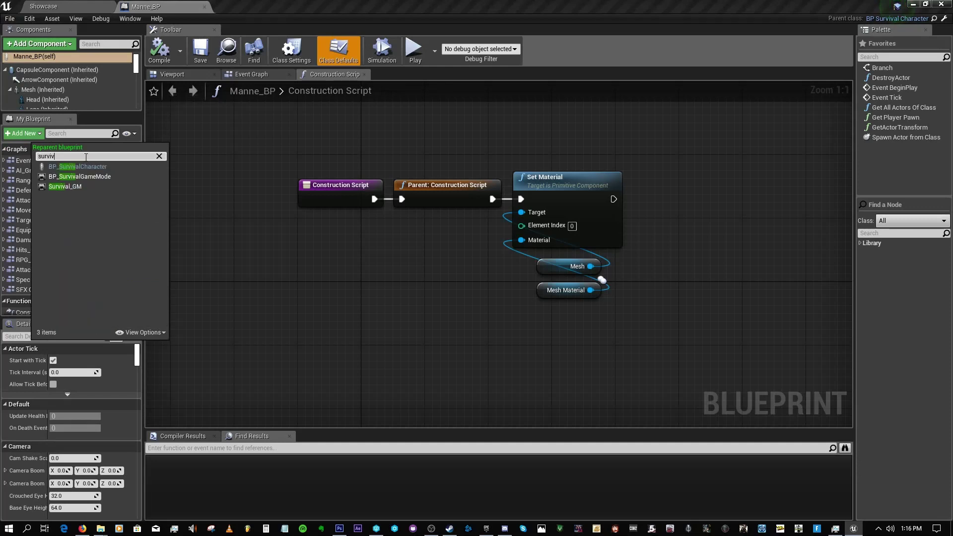
click(221, 224)
Add a Parent: Construction Script call before Set Material in the Construction Script graph
scroll(258, 222, down, 5)
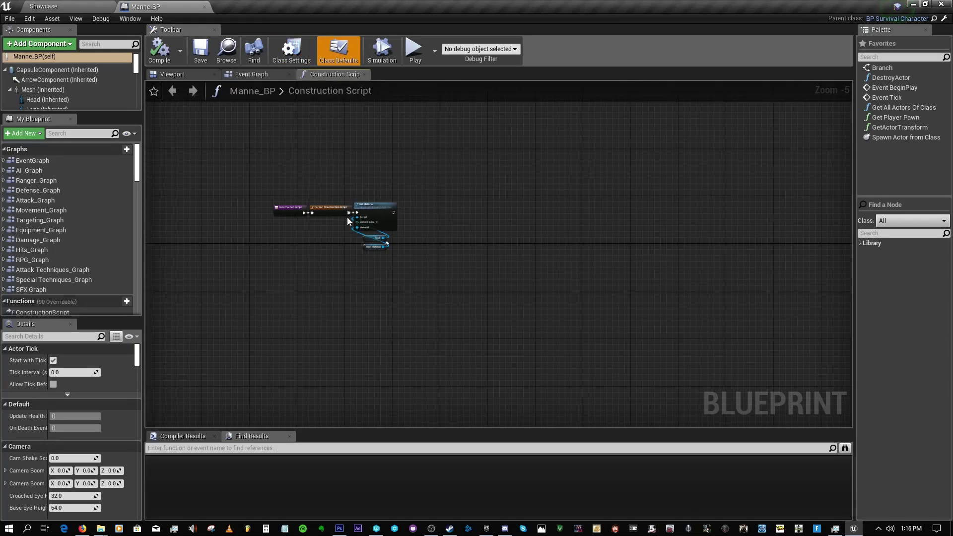
scroll(364, 229, up, 5)
scroll(298, 228, down, 3)
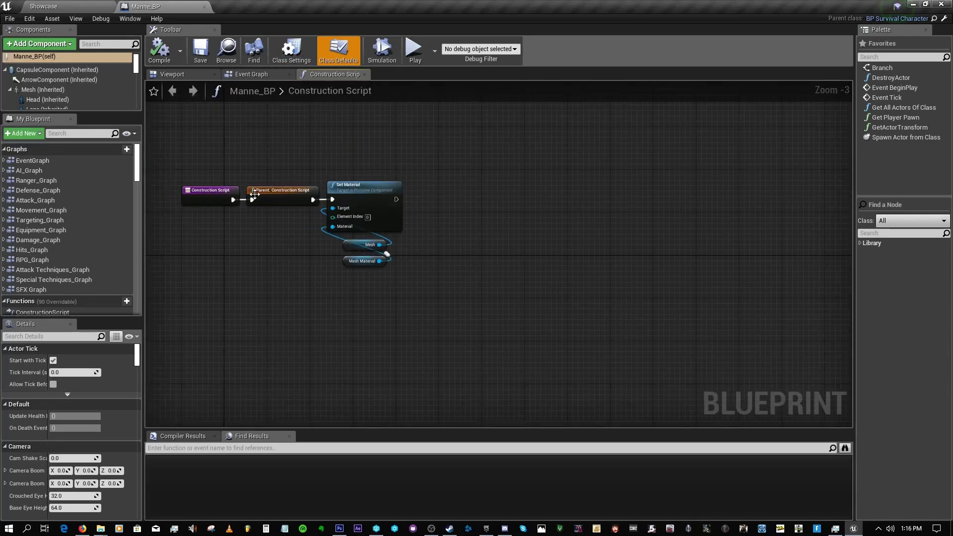
right_drag(244, 149, 272, 156)
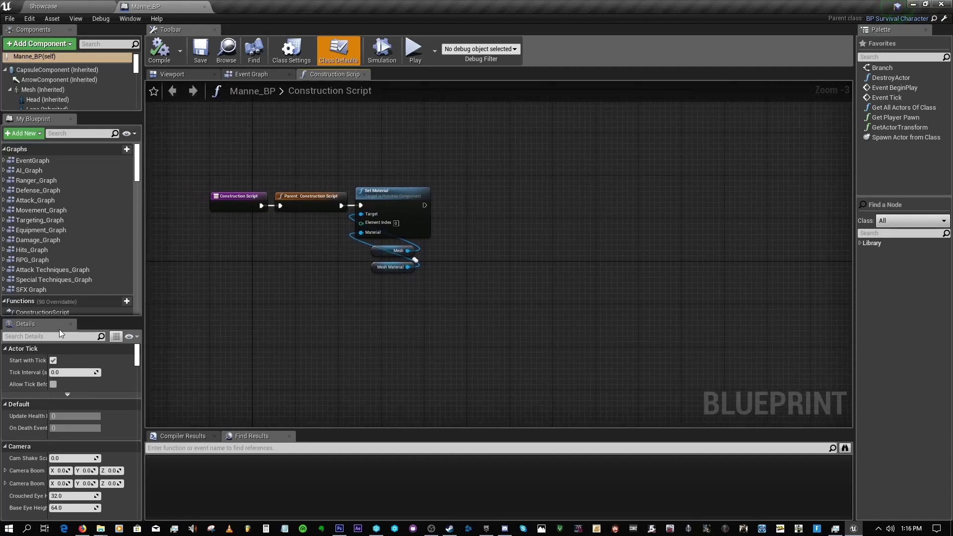
scroll(56, 209, down, 3)
click(63, 233)
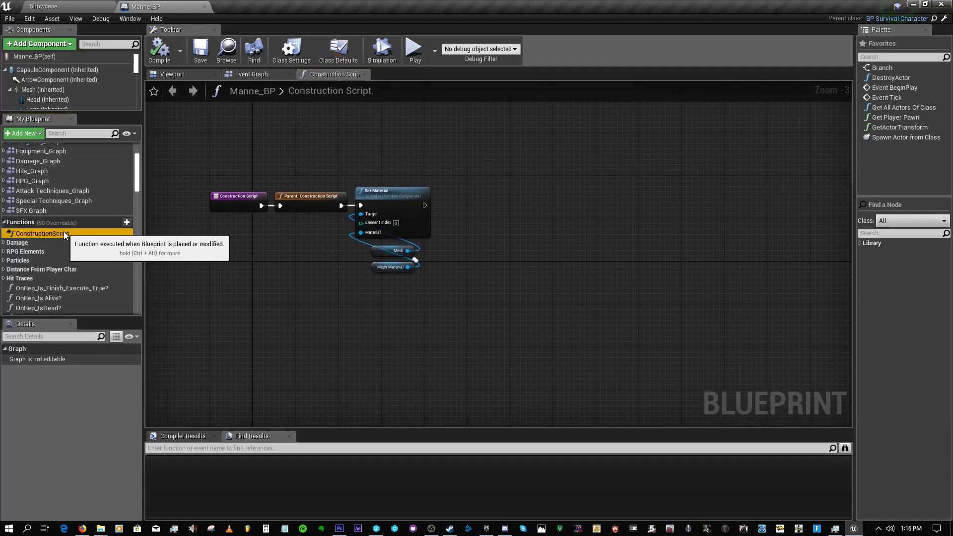
click(237, 168)
right_drag(236, 167, 242, 228)
right_click(238, 254)
click(273, 332)
click(311, 259)
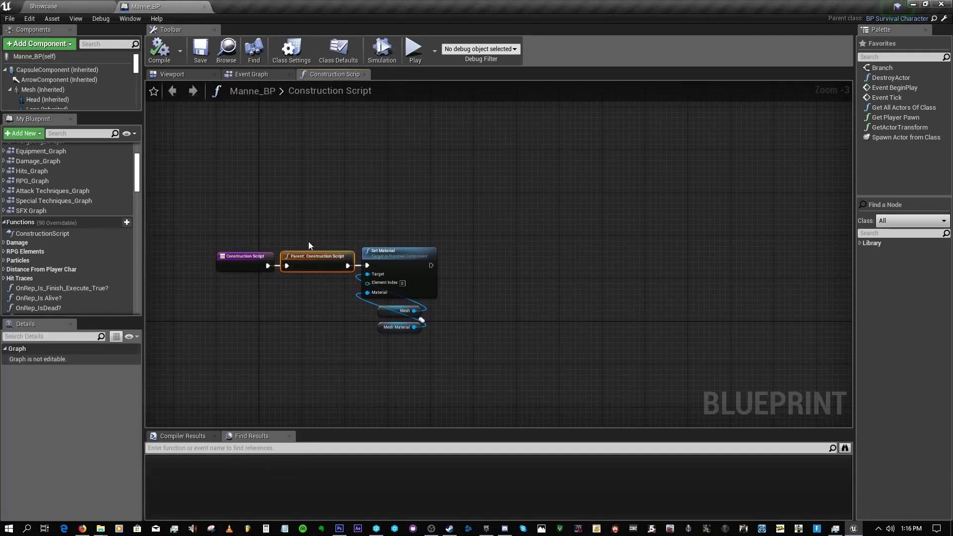
Review the Event Tick and Event BeginPlay nodes in Manne_BP's Event Graph
click(260, 75)
scroll(331, 204, down, 8)
scroll(314, 203, up, 12)
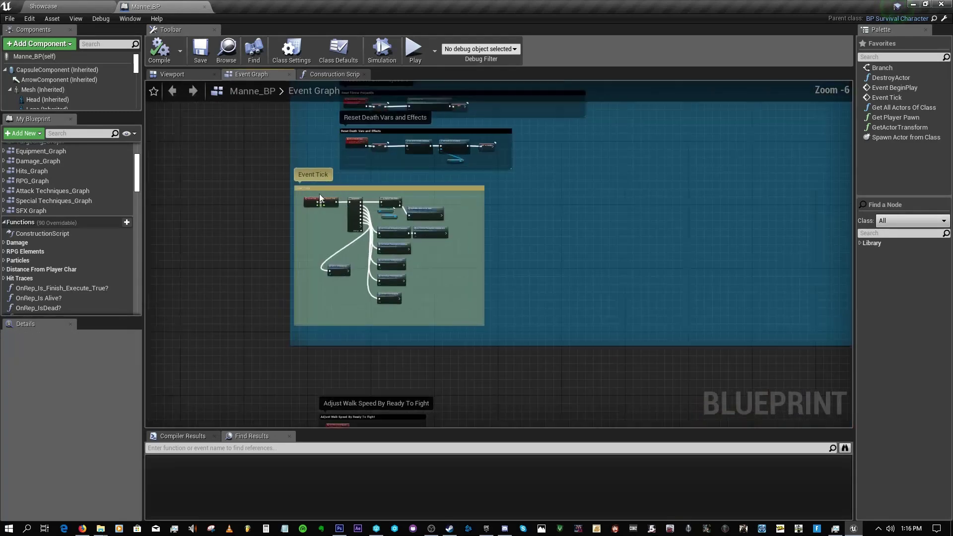
right_click(293, 224)
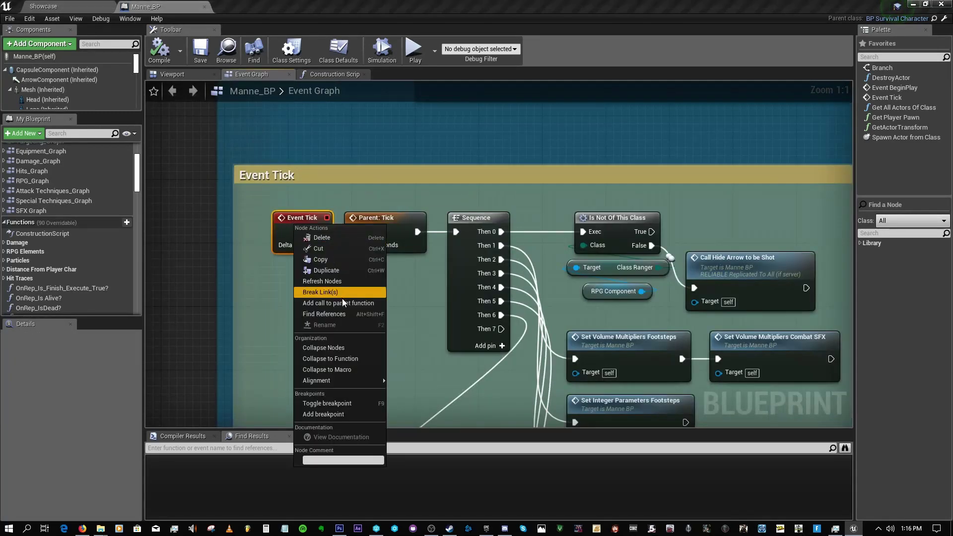
click(234, 263)
scroll(244, 255, down, 11)
scroll(244, 255, down, 1)
right_drag(215, 243, 266, 210)
scroll(266, 210, up, 12)
right_click(244, 190)
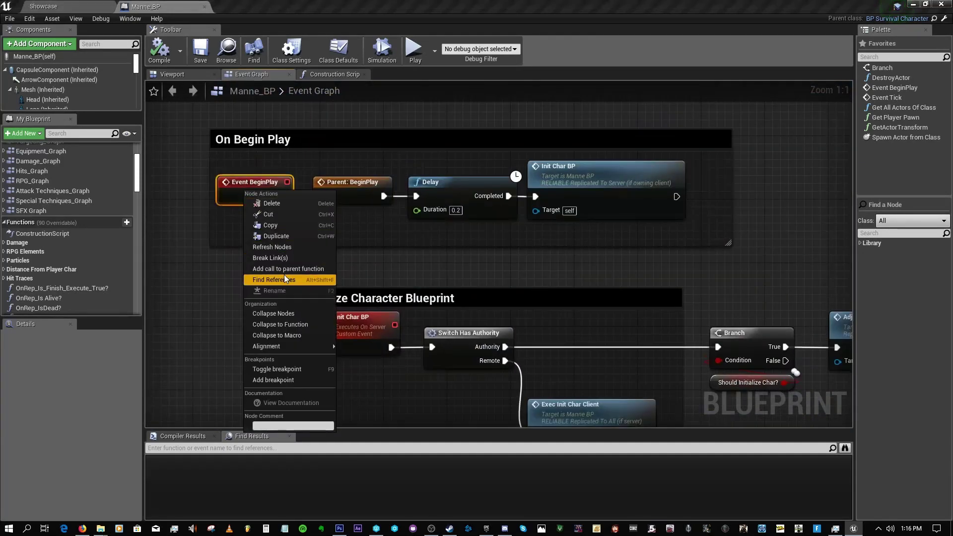
right_drag(197, 234, 306, 221)
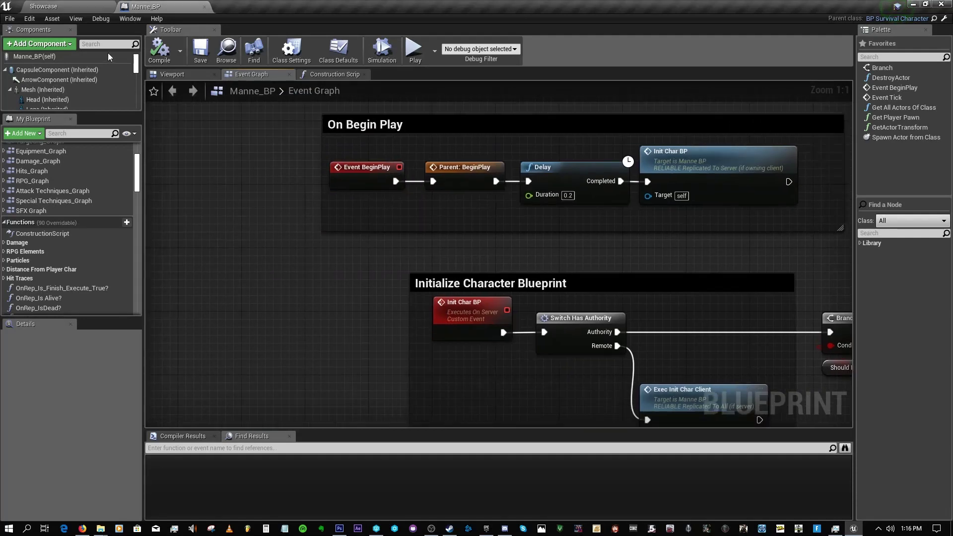
Open Damage_Graph from My Blueprint in its own tab
scroll(286, 217, down, 11)
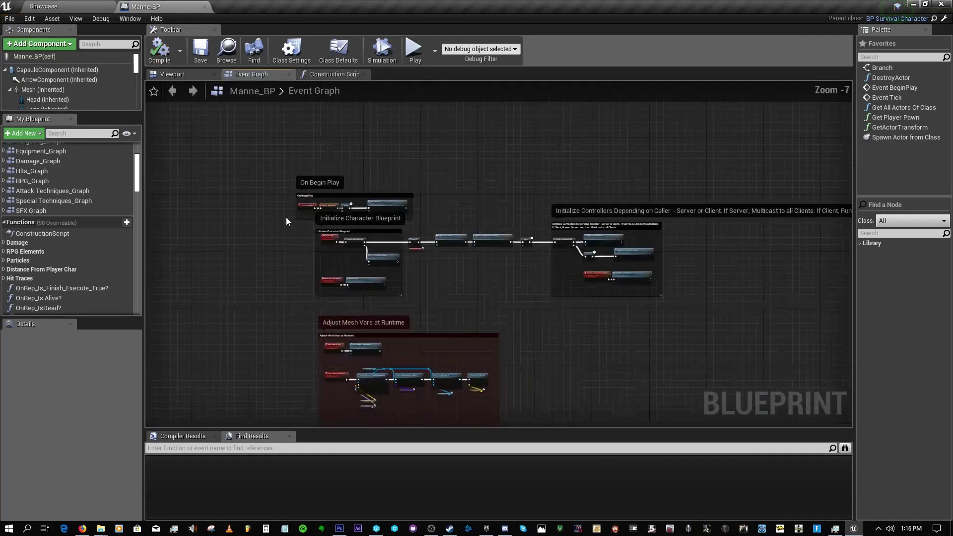
scroll(52, 195, up, 3)
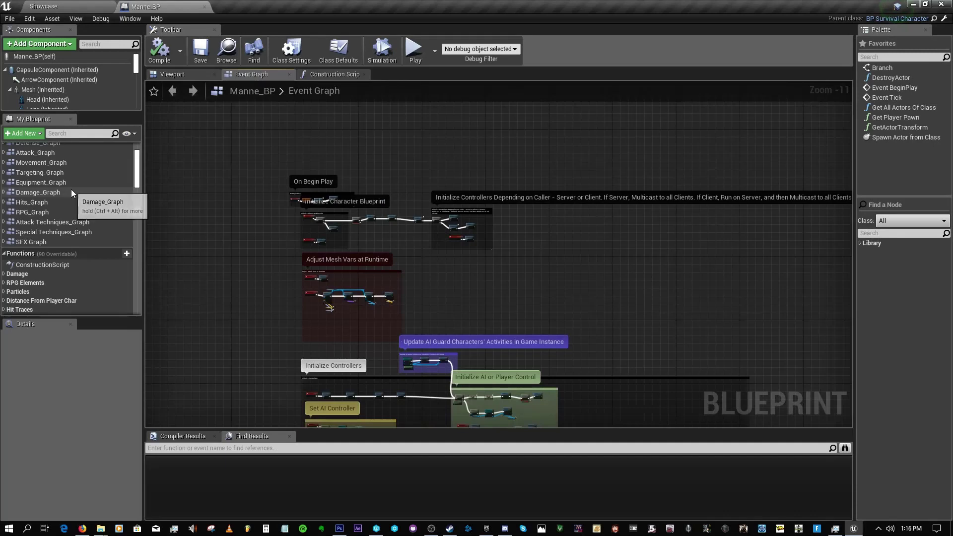
click(72, 191)
click(97, 201)
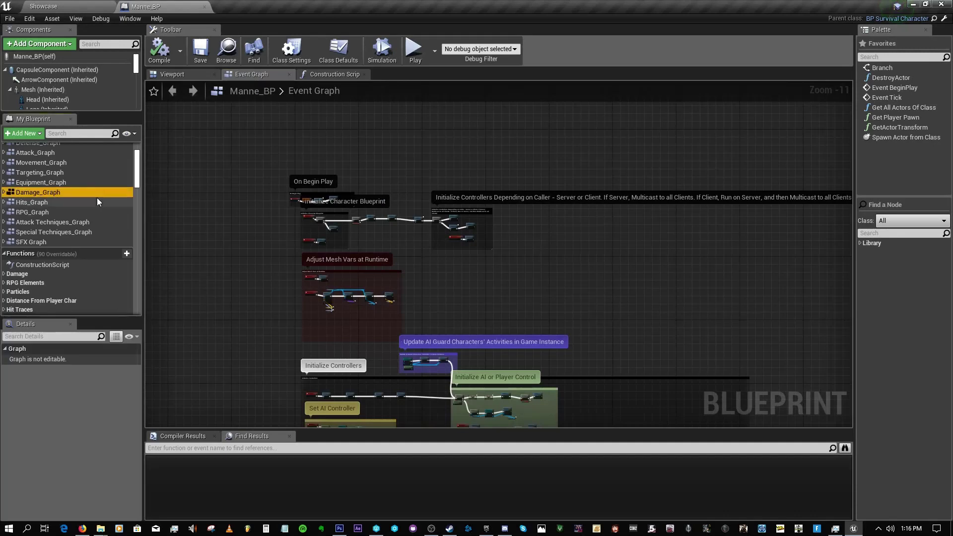
double_click(86, 192)
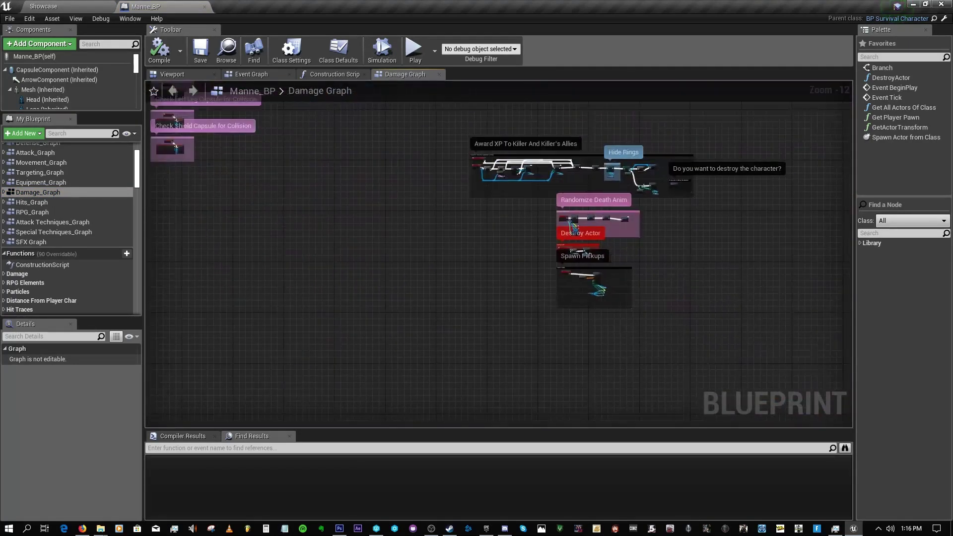
scroll(594, 213, up, 12)
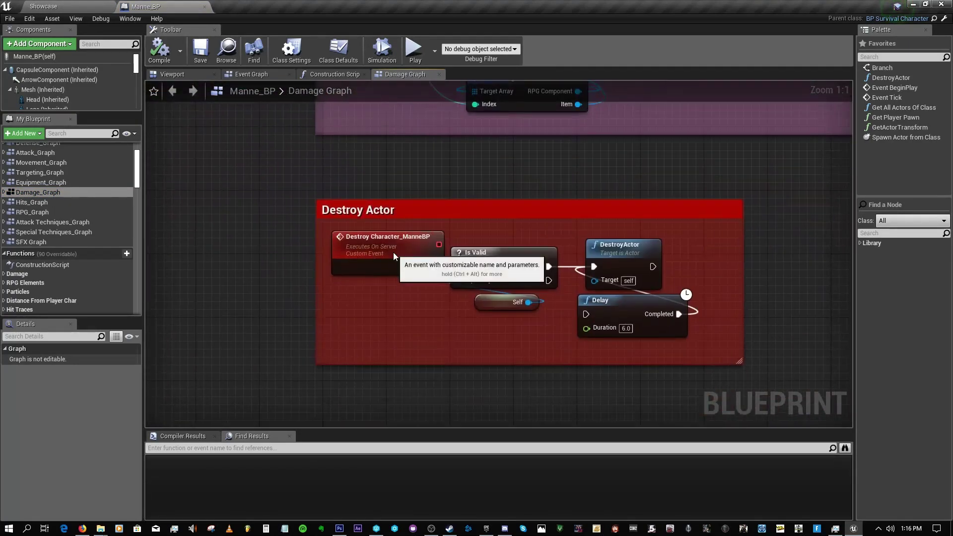
click(398, 241)
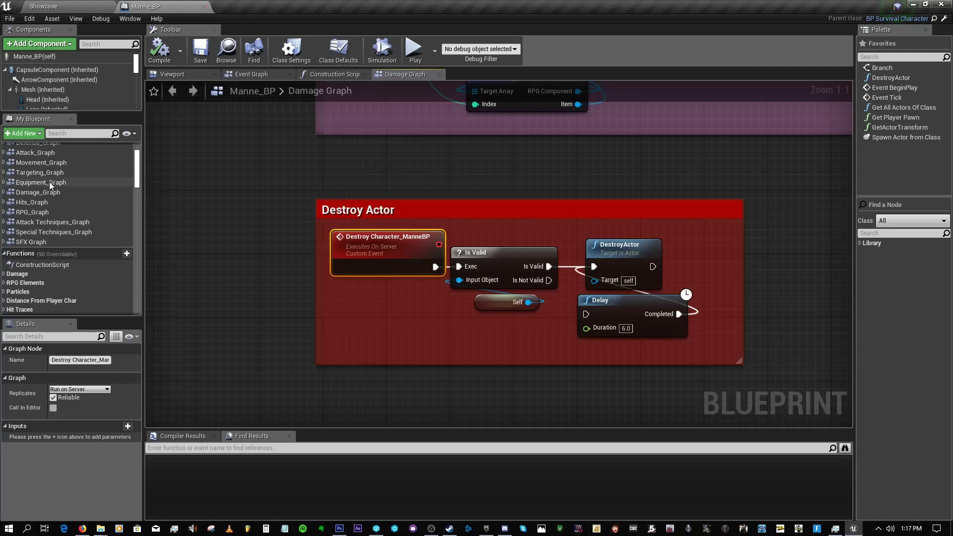
Close Manne_BP and open the Manne_ABP_Drache_2 animation blueprint's Anim Graph
click(204, 7)
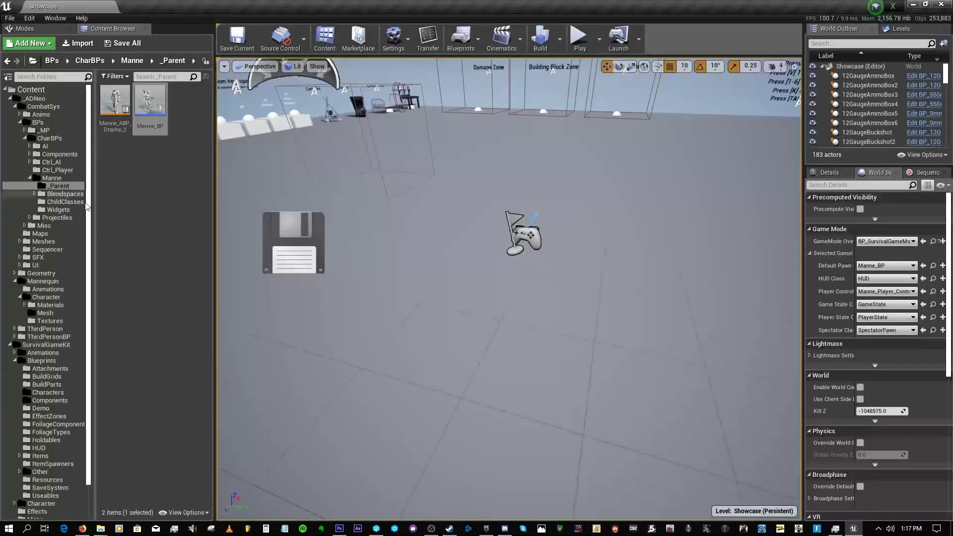
double_click(115, 99)
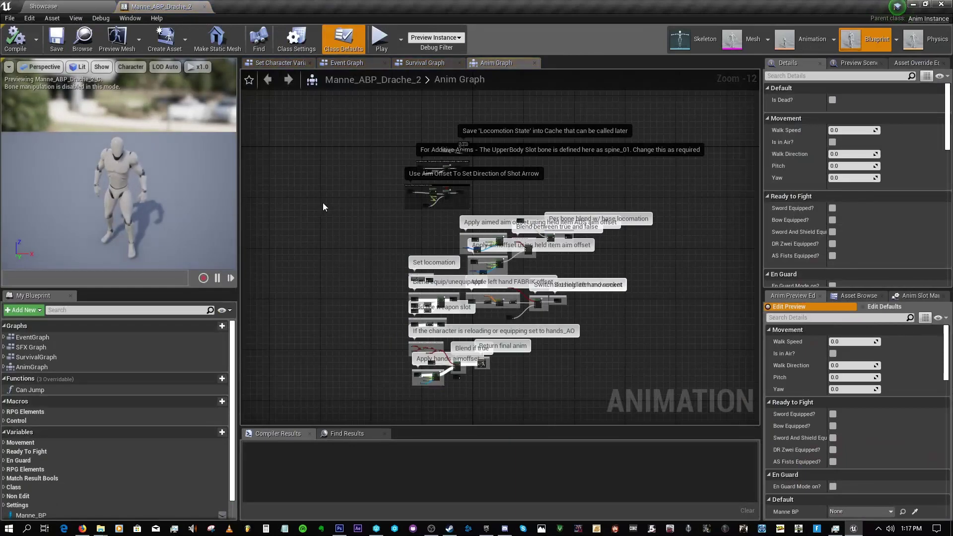
right_drag(322, 207, 268, 226)
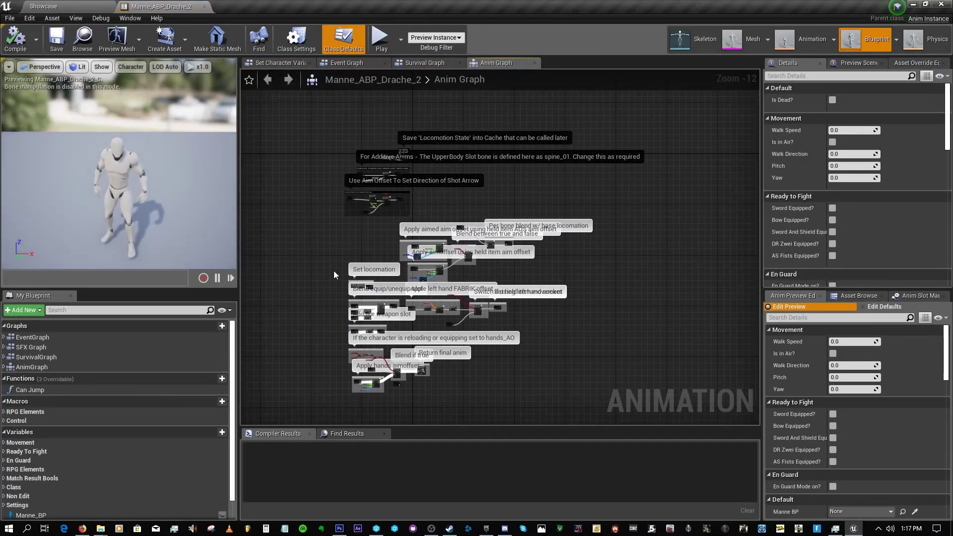
Check the anim blueprint's Class Settings interfaces without adding one, then return to the Showcase level
click(314, 44)
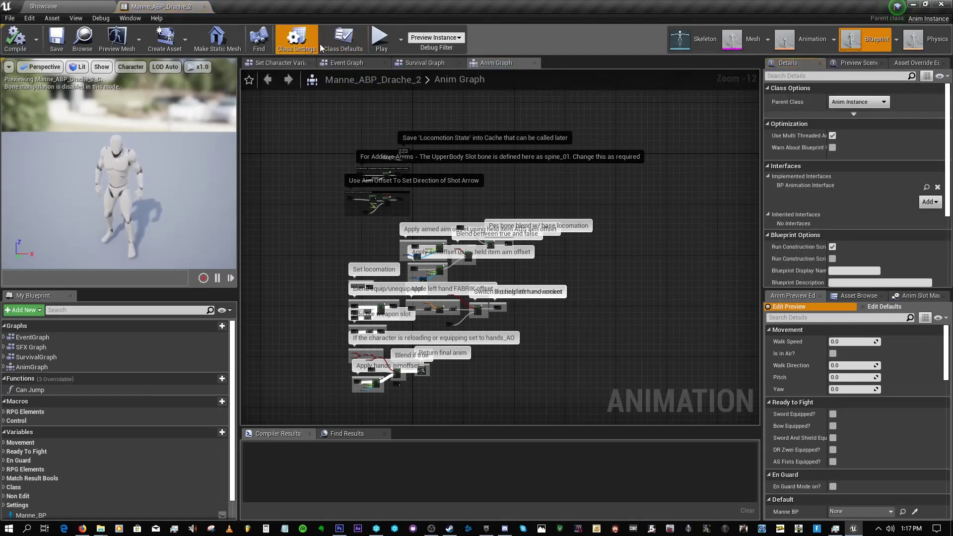
click(56, 5)
click(159, 6)
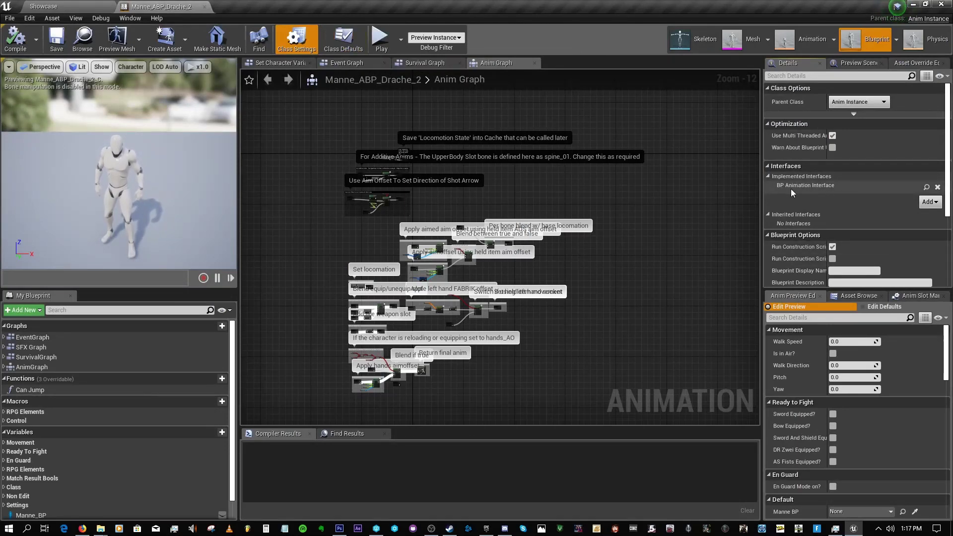
click(929, 201)
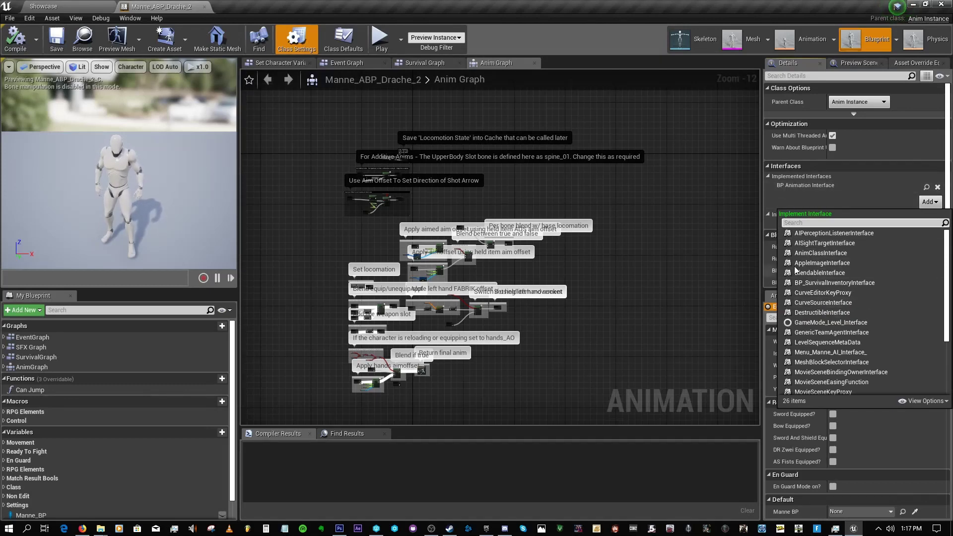
click(669, 189)
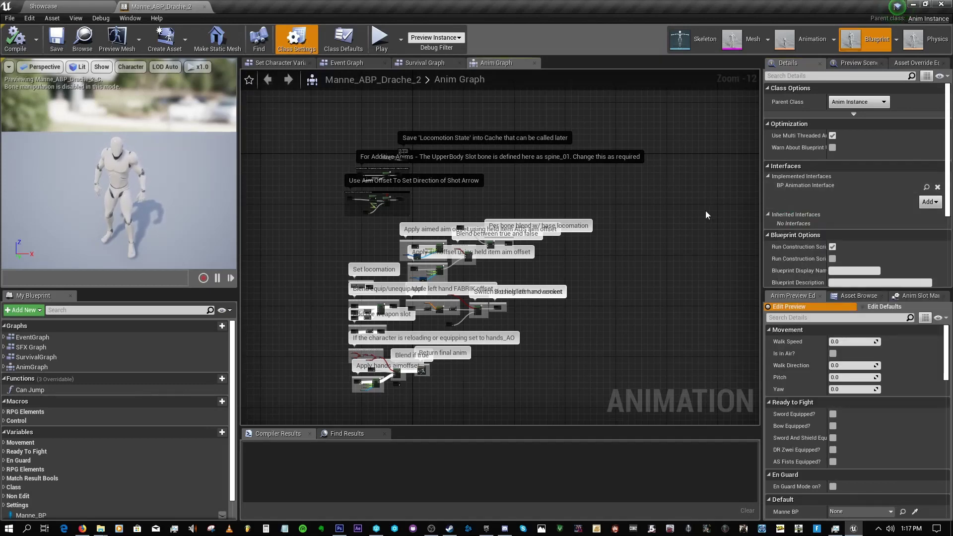
scroll(253, 192, down, 2)
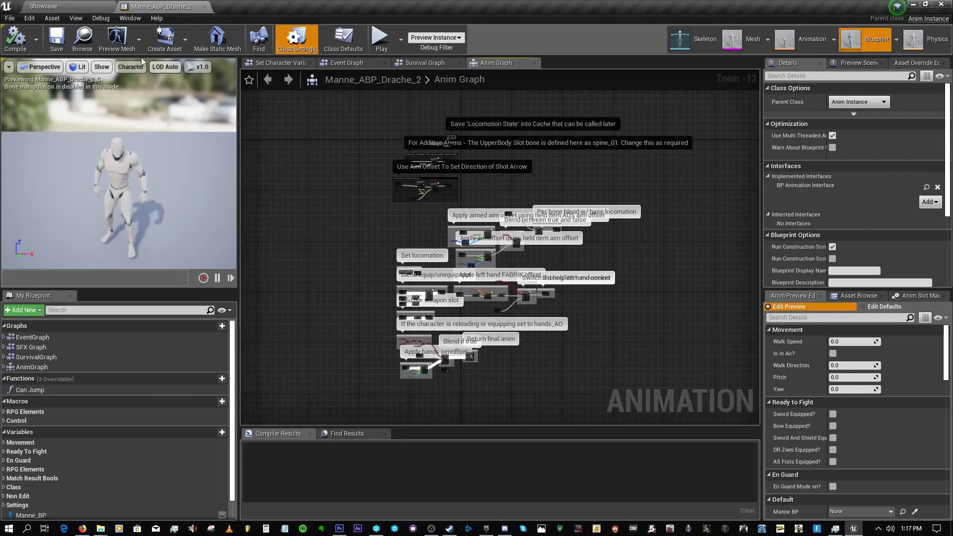
click(101, 12)
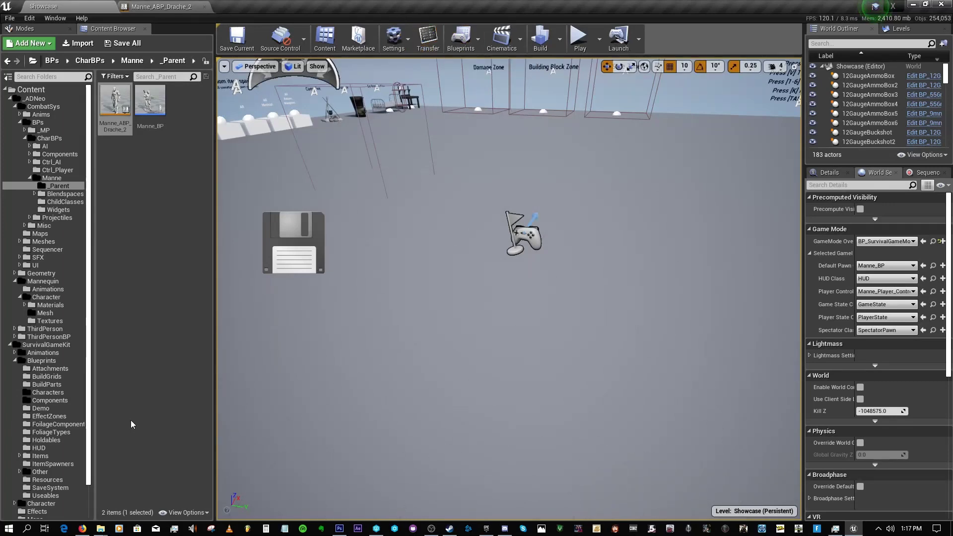
key(alt+Tab)
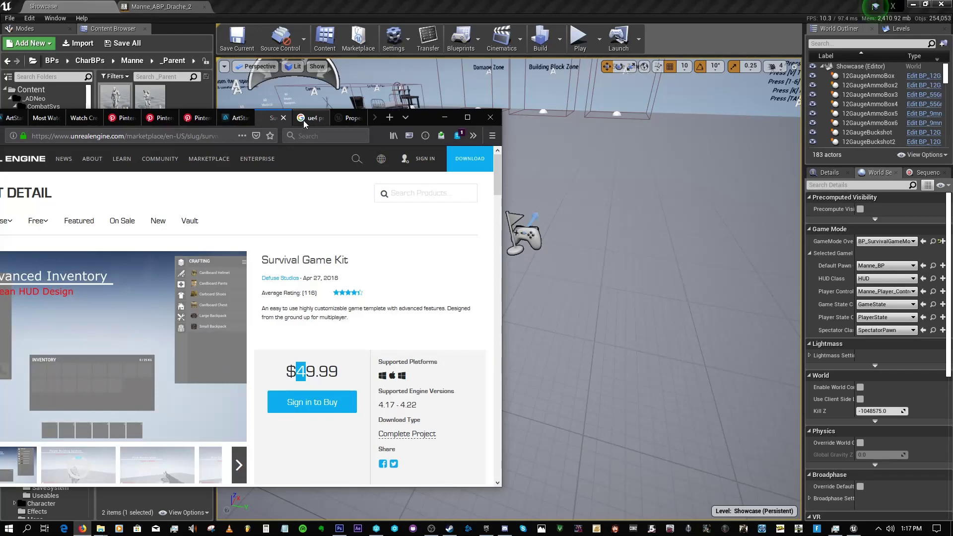
click(310, 119)
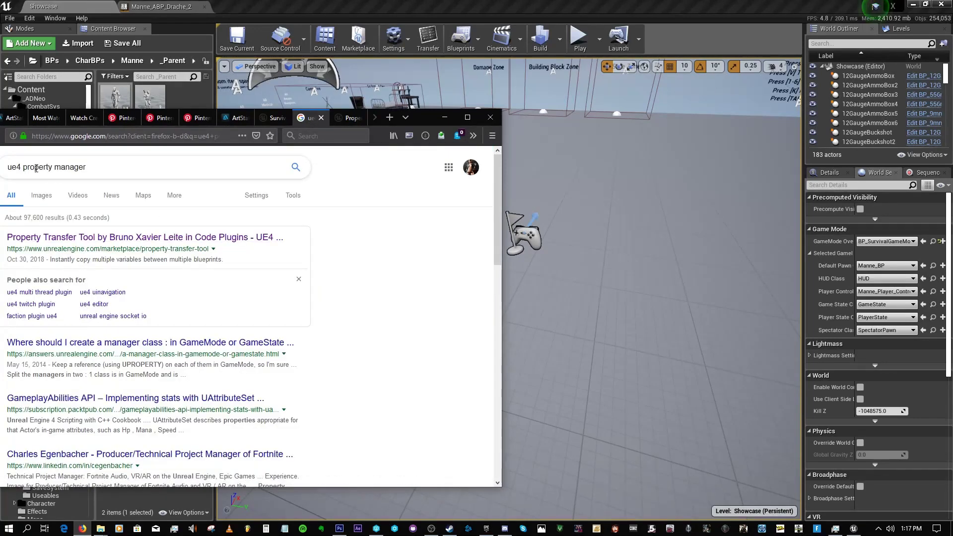
click(349, 122)
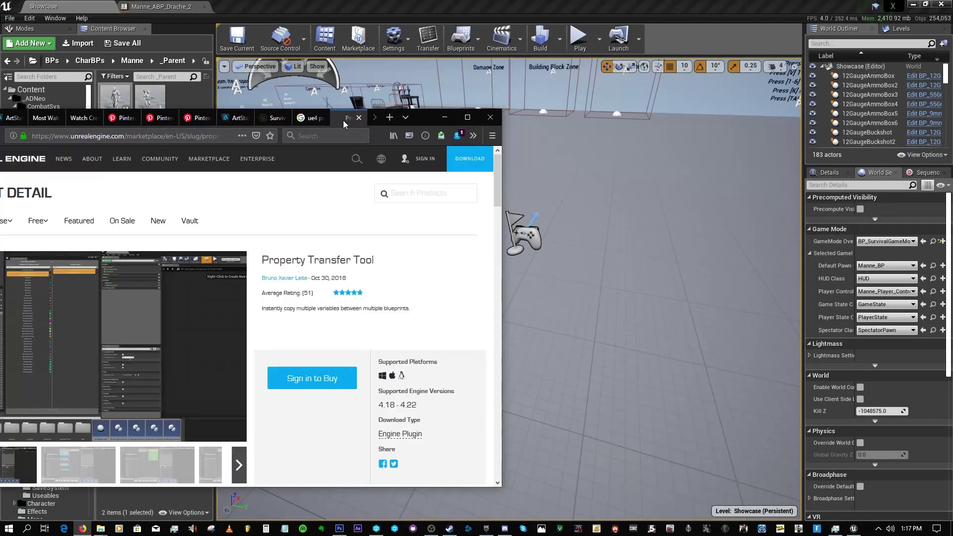
click(317, 121)
click(345, 122)
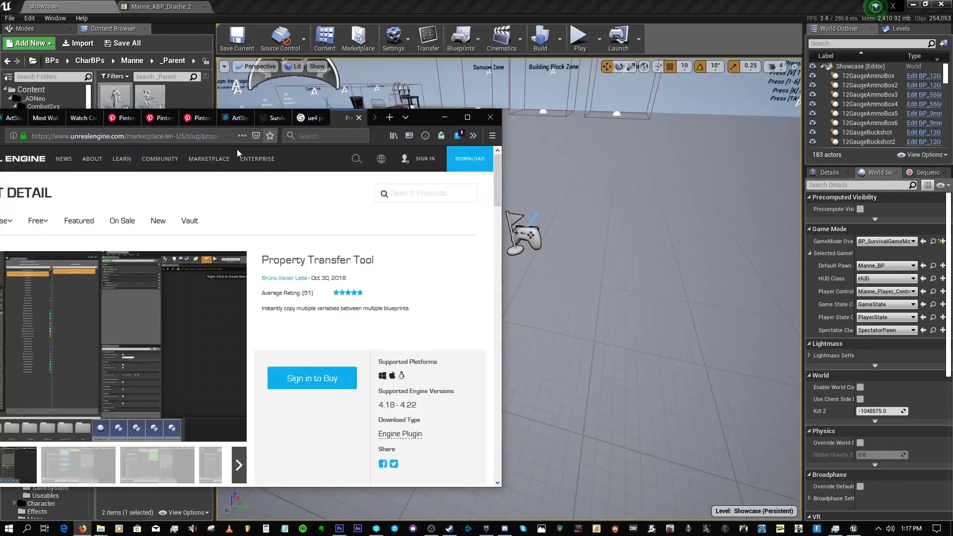
drag(426, 123, 484, 151)
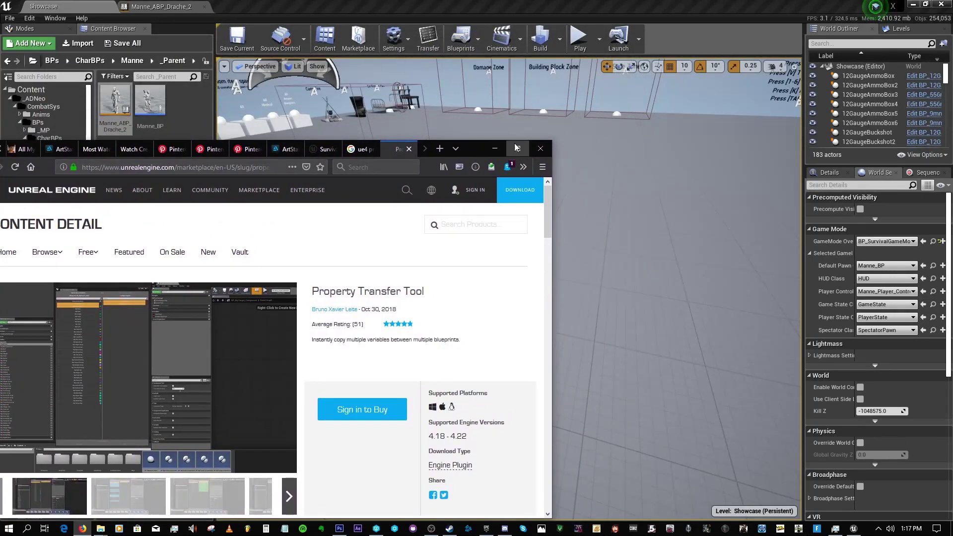
click(496, 149)
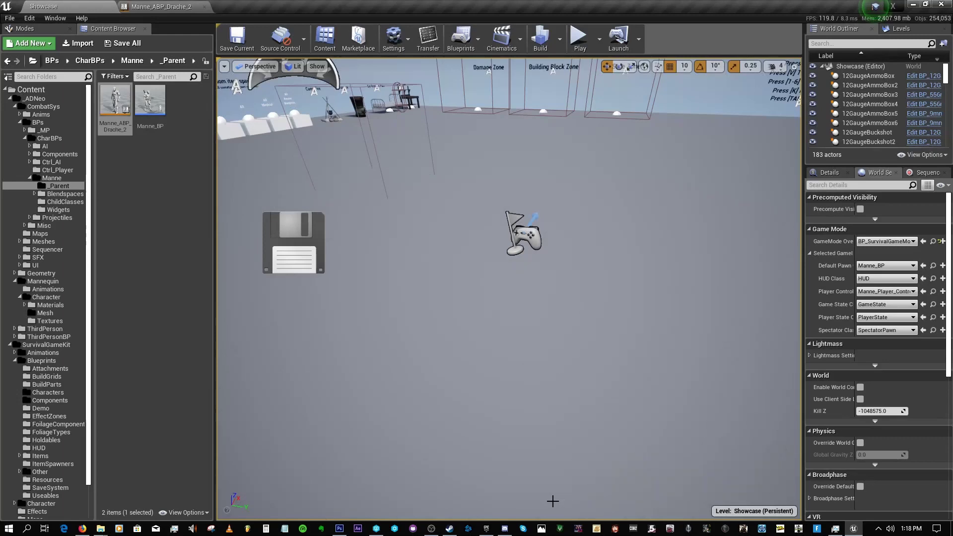
Start installing the Twitch Auth plugin from the Launcher Library, then cancel it
click(486, 529)
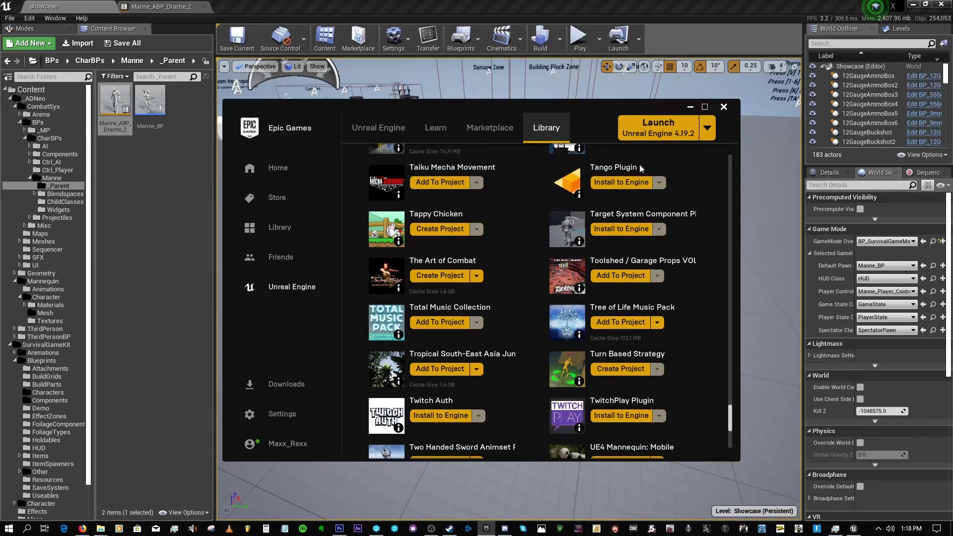
click(458, 418)
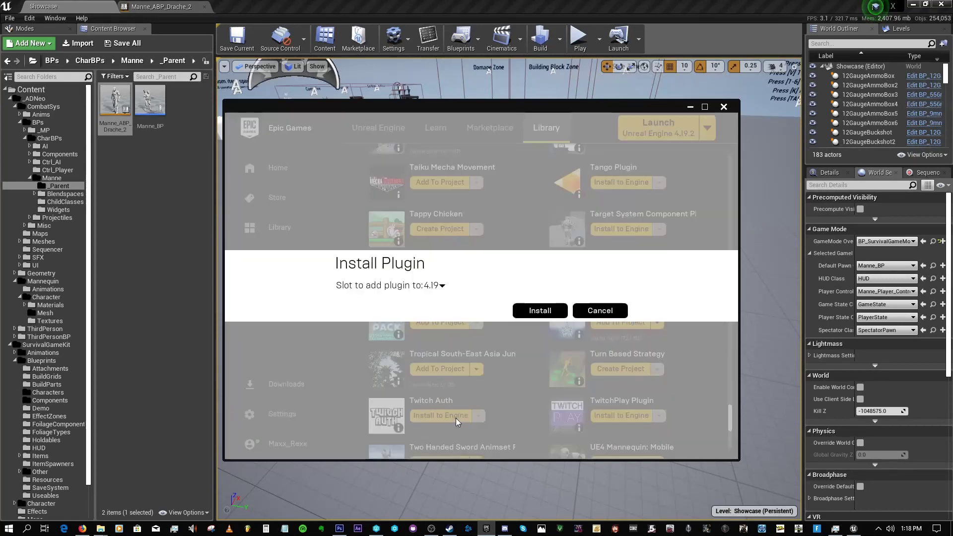
click(442, 286)
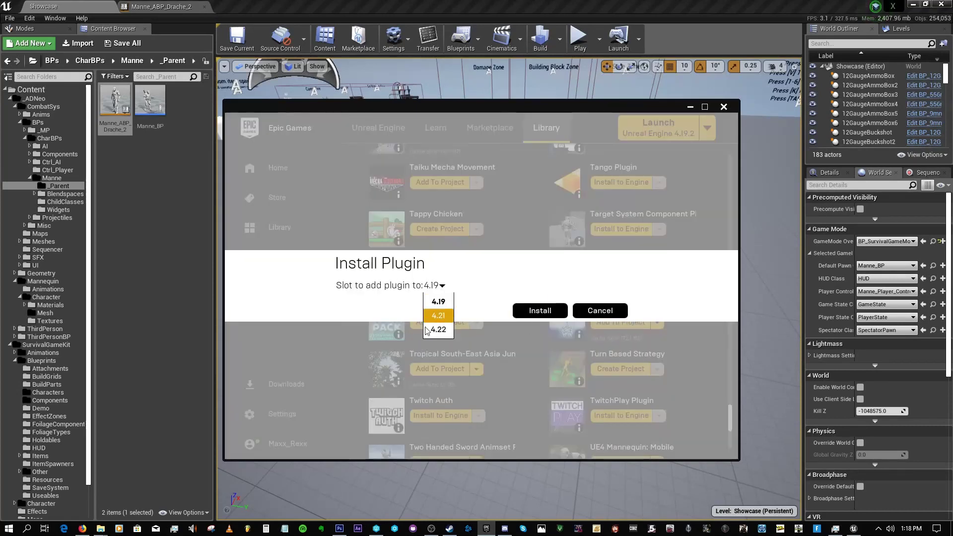
click(600, 311)
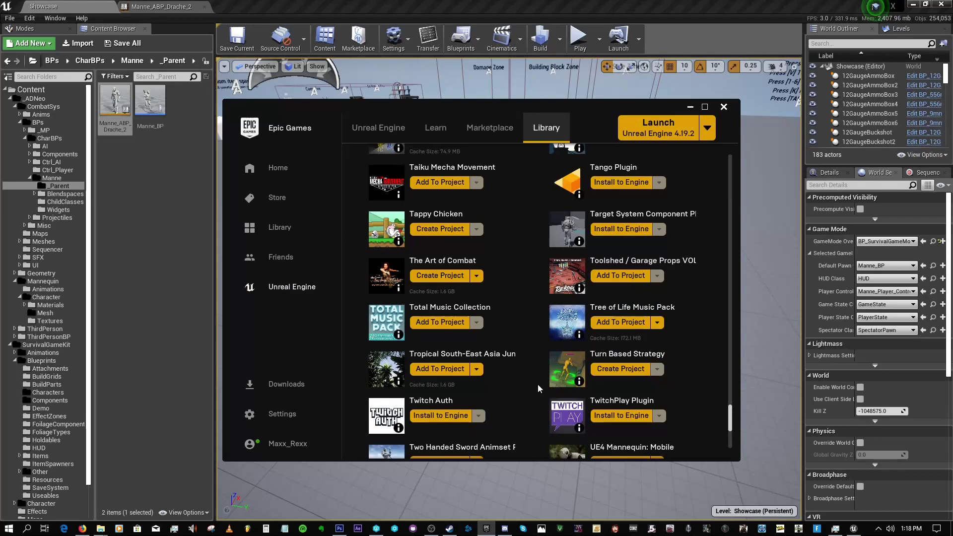
Minimise the launcher and open the editor's installed Plugins list from Settings
click(688, 108)
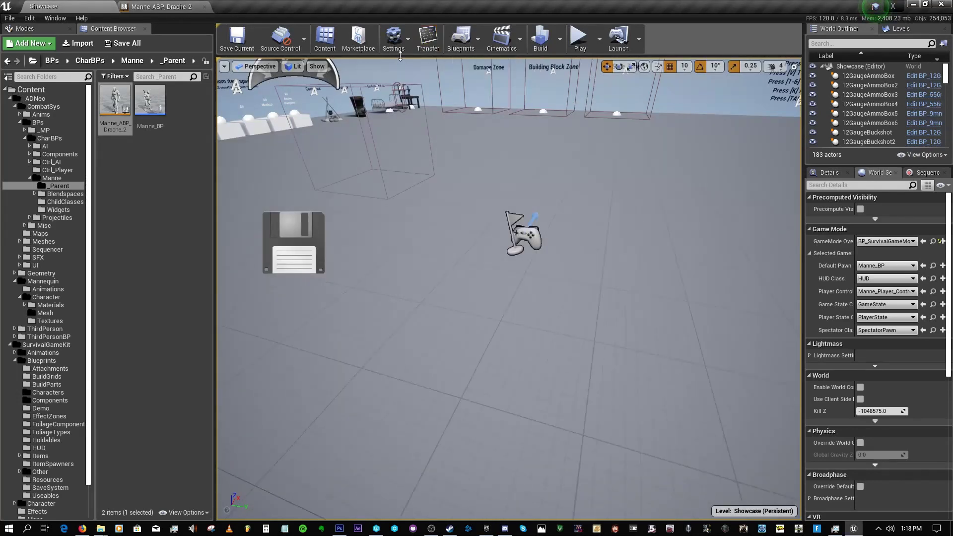
click(393, 39)
click(412, 91)
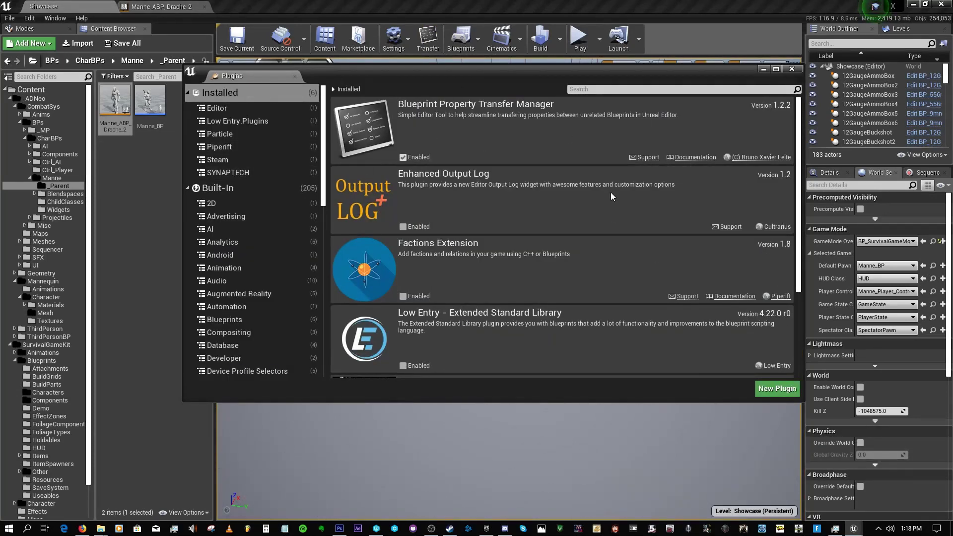
Close the Plugins window and launch the Property Transfer and Function Transfer windows
click(792, 69)
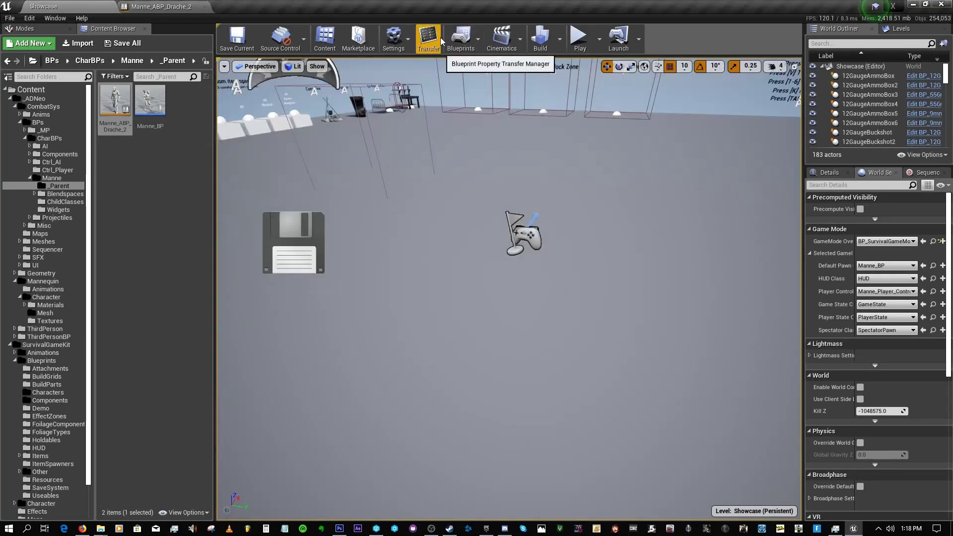
click(430, 40)
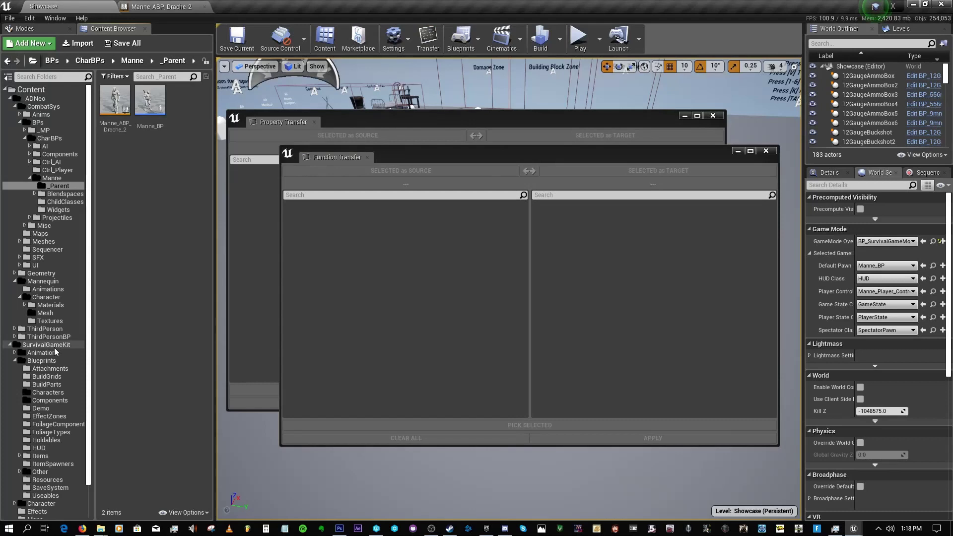
Show the SurvivalGameKit folder and set Windows Focus assist to alarms only
scroll(53, 349, down, 3)
click(46, 308)
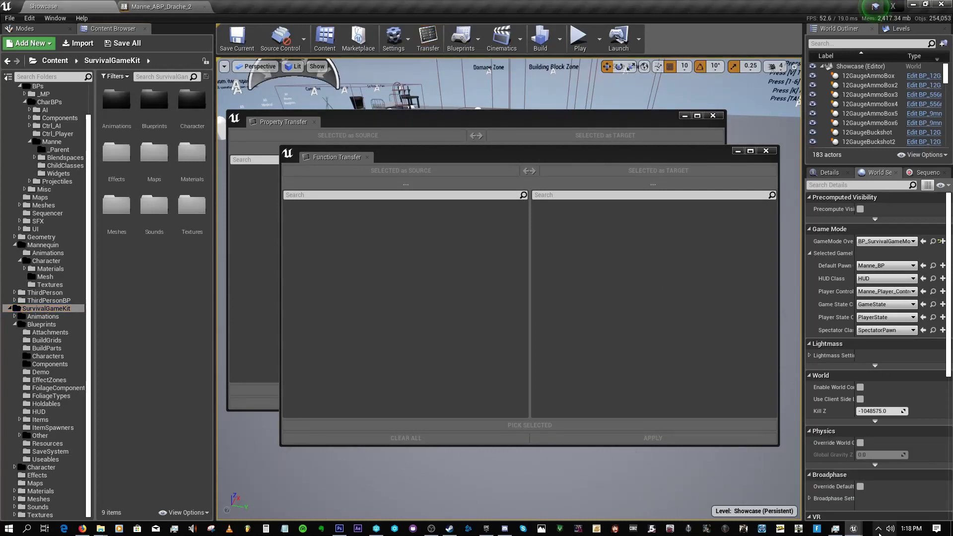
click(878, 528)
click(936, 528)
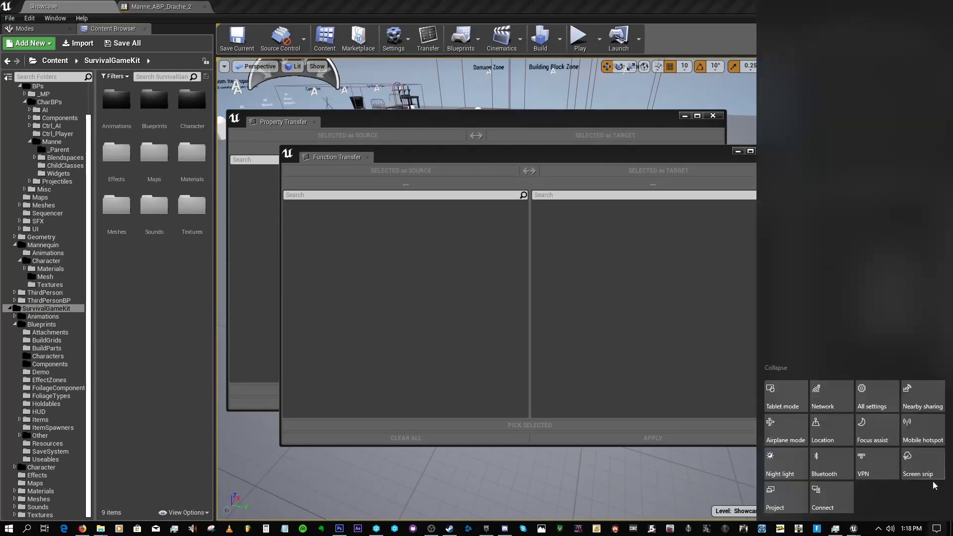
click(882, 440)
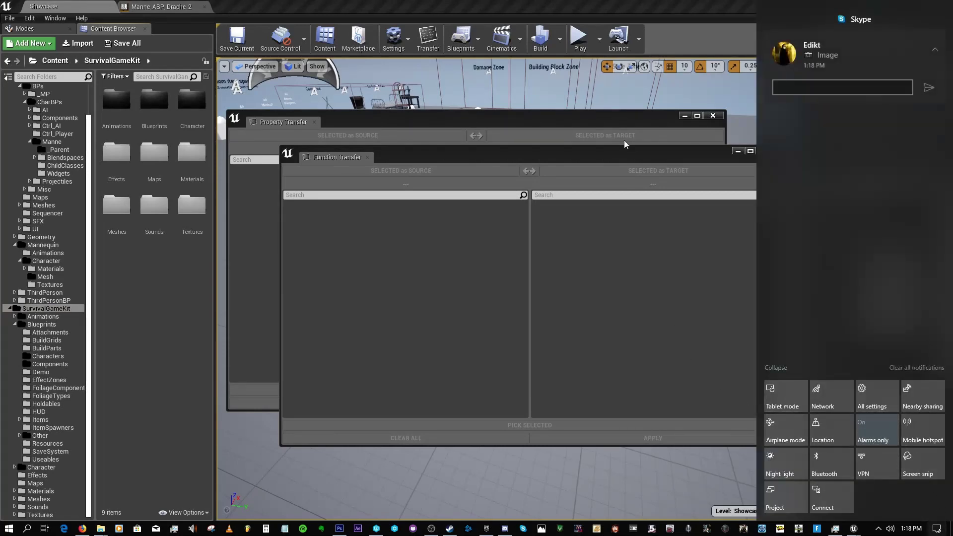
click(613, 152)
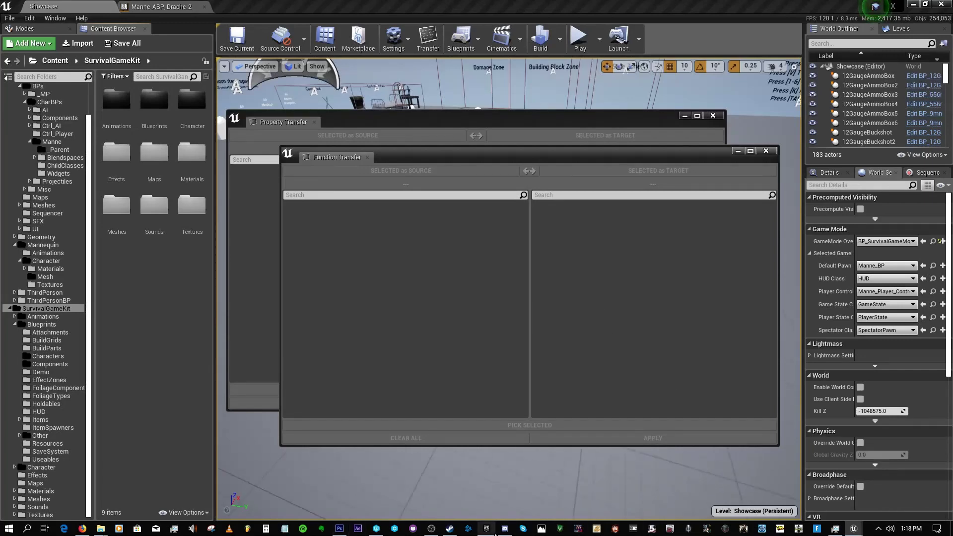
Mute OBS desktop audio, then browse into the Characters blueprints folder
click(432, 529)
click(572, 383)
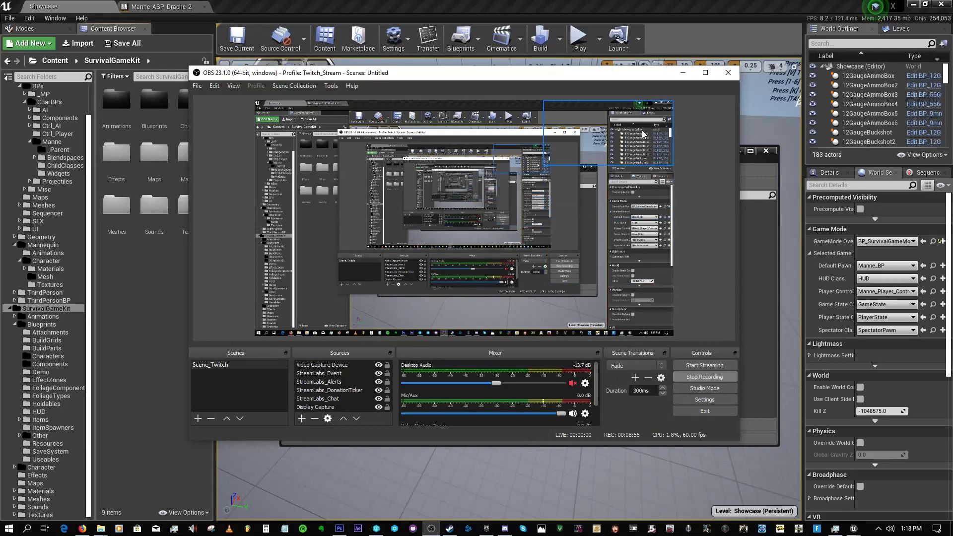
click(683, 74)
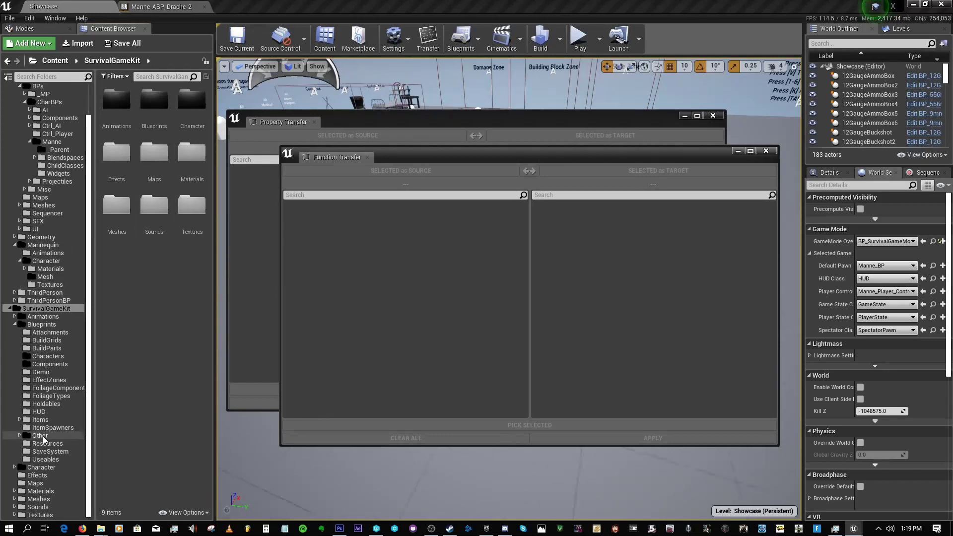
click(55, 357)
Select ThirdPerson_Anim in SurvivalGameKit > Animations > AnimationBlueprints and dock Function Transfer beside Property Transfer
click(56, 363)
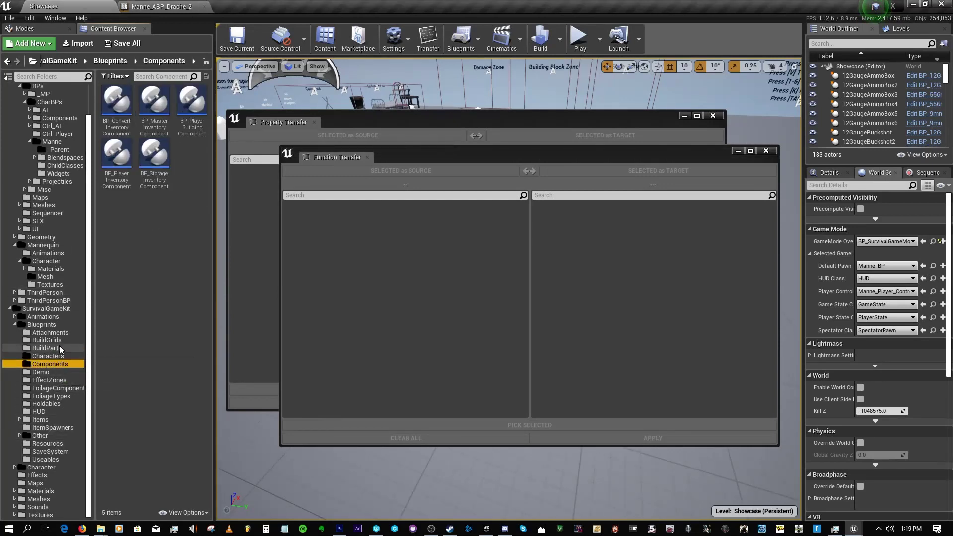
click(42, 324)
click(43, 316)
click(161, 109)
double_click(161, 109)
click(138, 109)
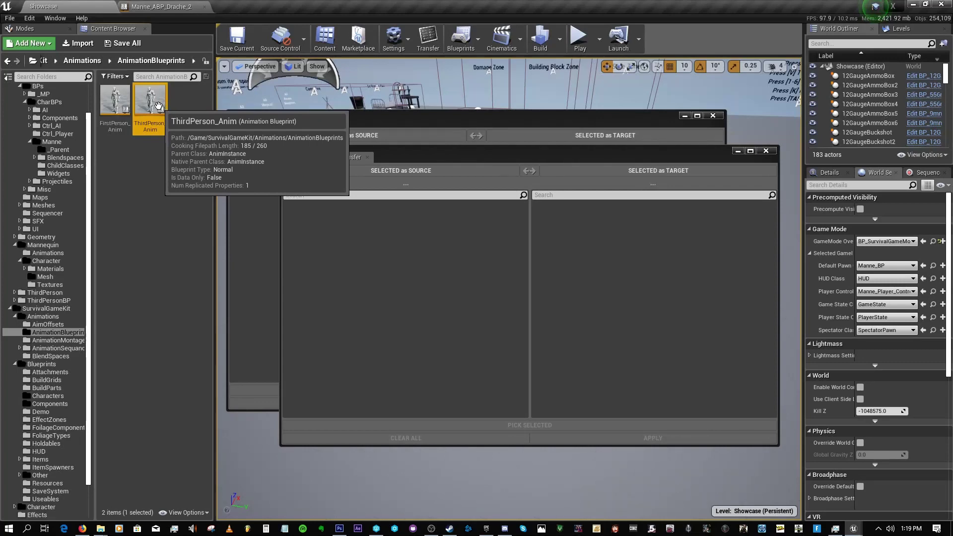
drag(405, 158, 370, 131)
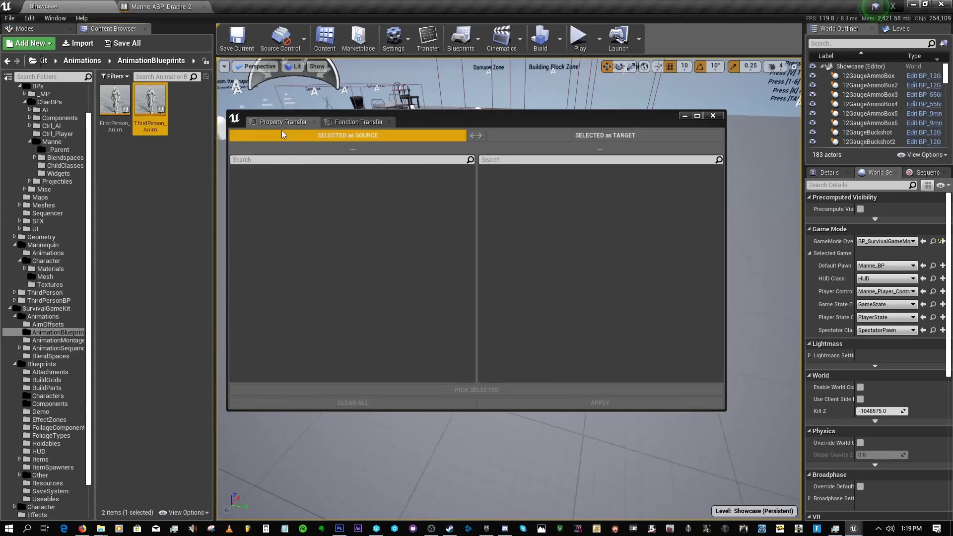
Load ThirdPerson_Anim's variables as the Property Transfer source with SELECTED as SOURCE
click(366, 137)
scroll(368, 229, down, 4)
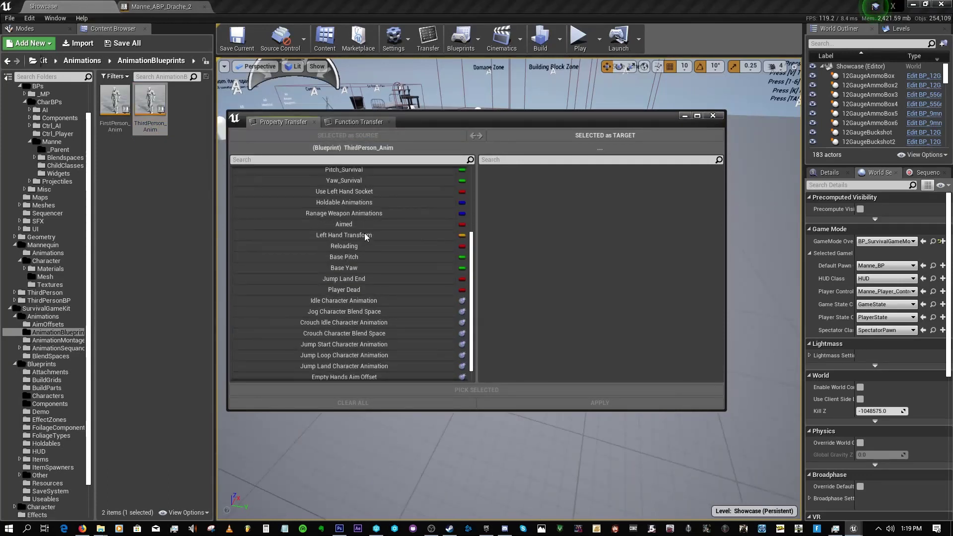
scroll(350, 240, up, 3)
Open ThirdPerson_Anim in the blueprint editor and move the transfer window aside
double_click(150, 99)
drag(412, 120, 491, 126)
click(94, 309)
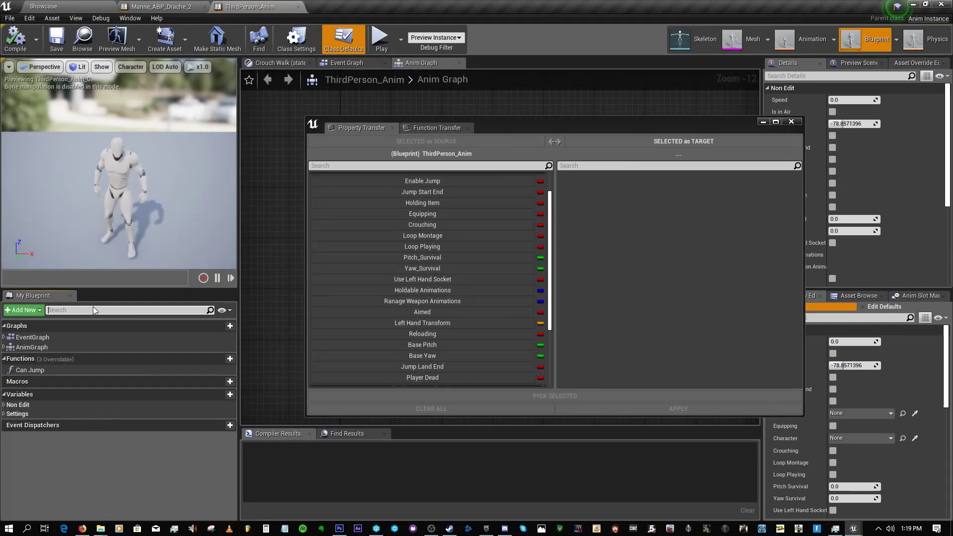
Search My Blueprint for 'pit' to inspect Pitch_Survival, then search for 'yaw'
text(pit)
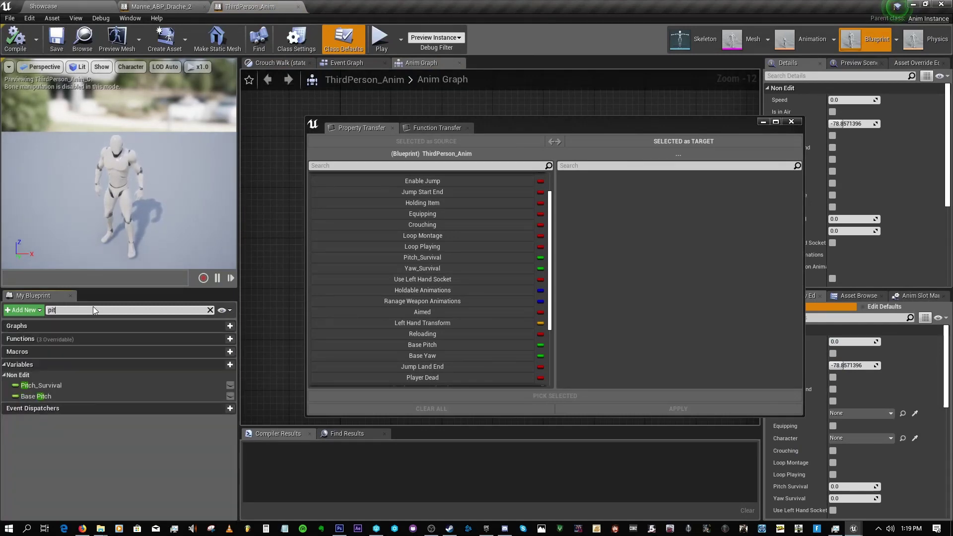
click(66, 385)
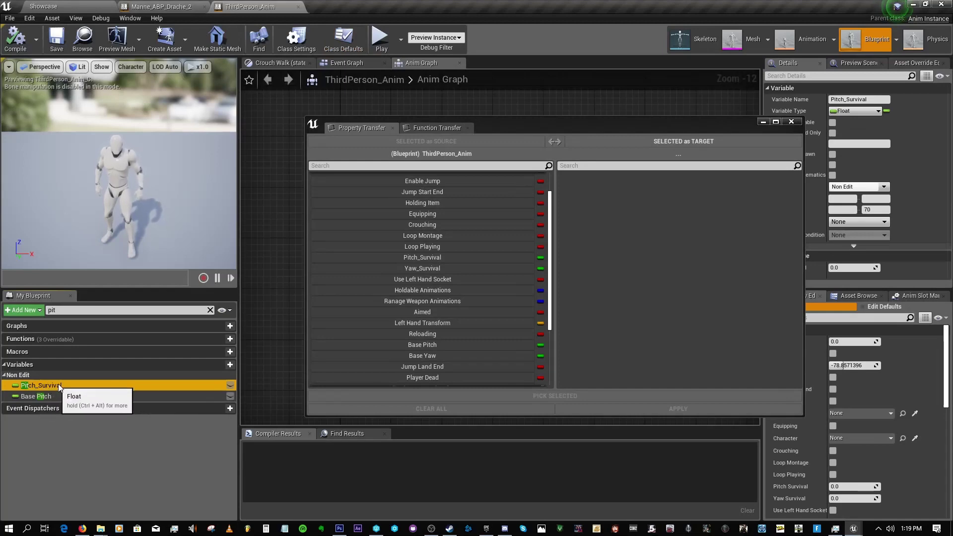
click(51, 309)
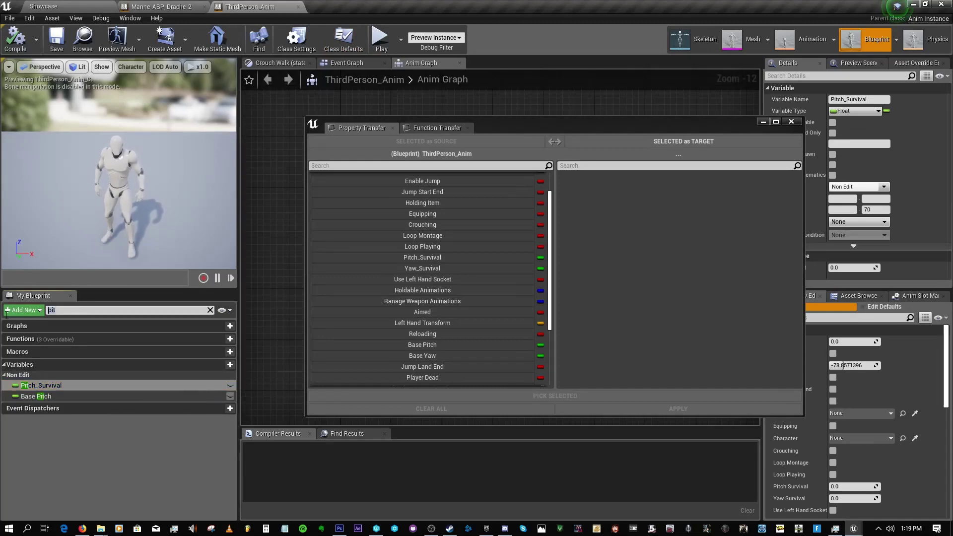
text(yaw)
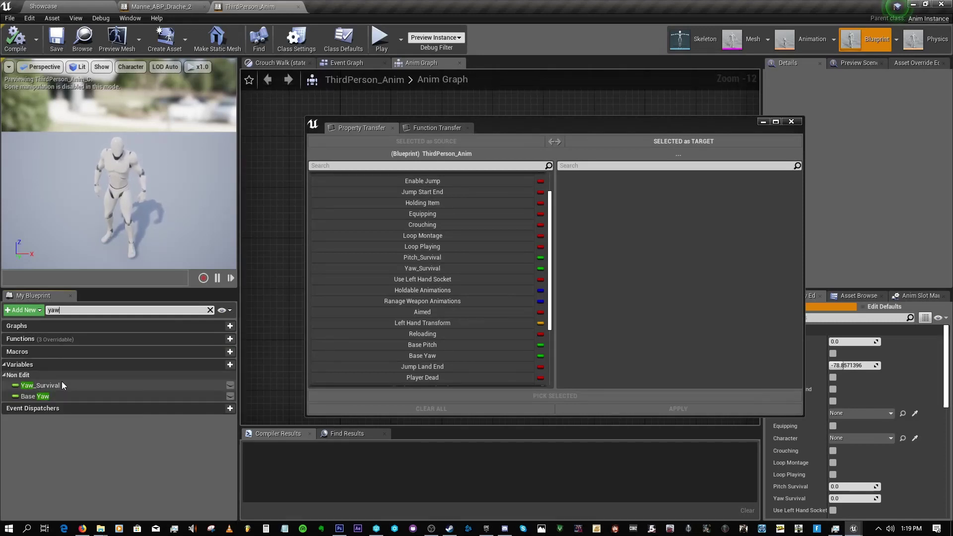
Close and reopen ThirdPerson_Anim, then switch back to the Showcase level editor
click(298, 7)
click(78, 5)
double_click(151, 102)
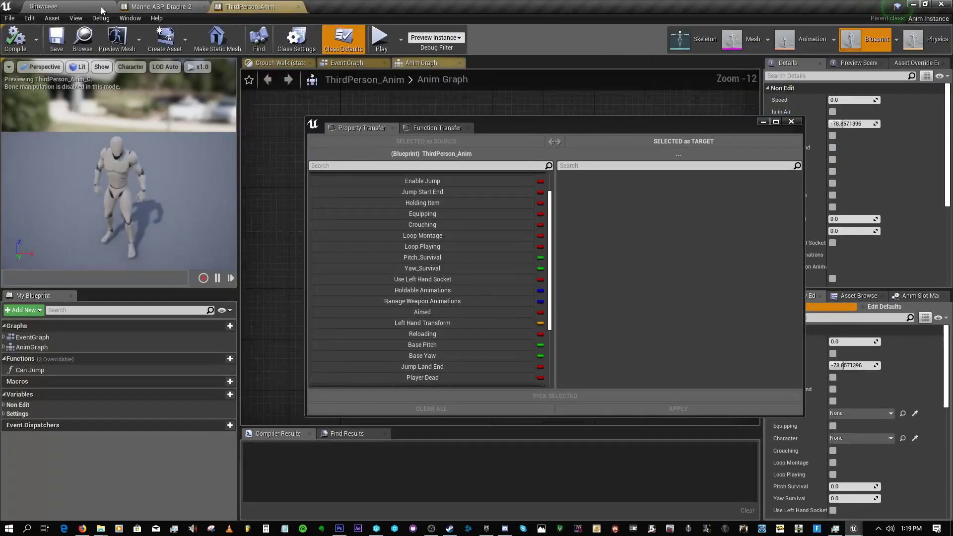
click(102, 8)
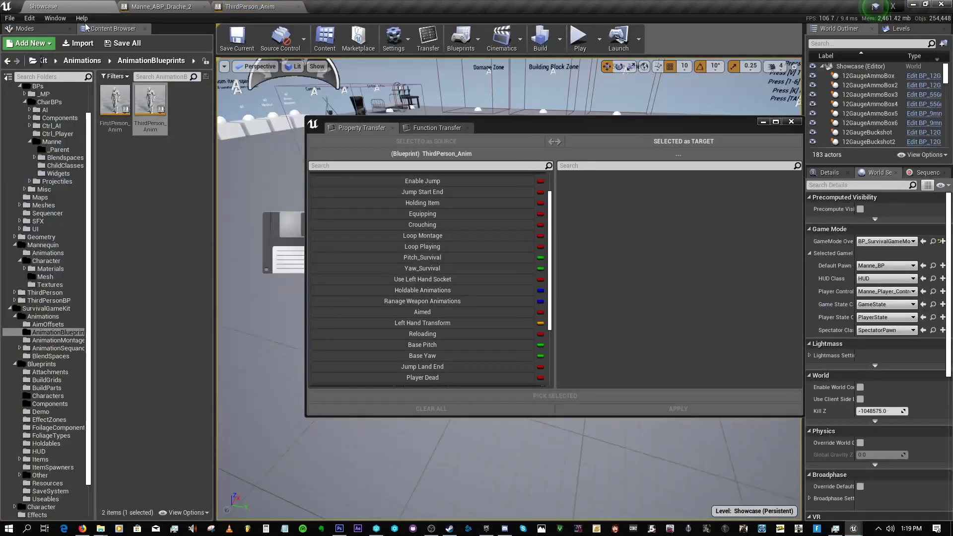
Select the ThirdPerson_Anim asset and bring the Property Transfer window into focus
scroll(467, 230, up, 2)
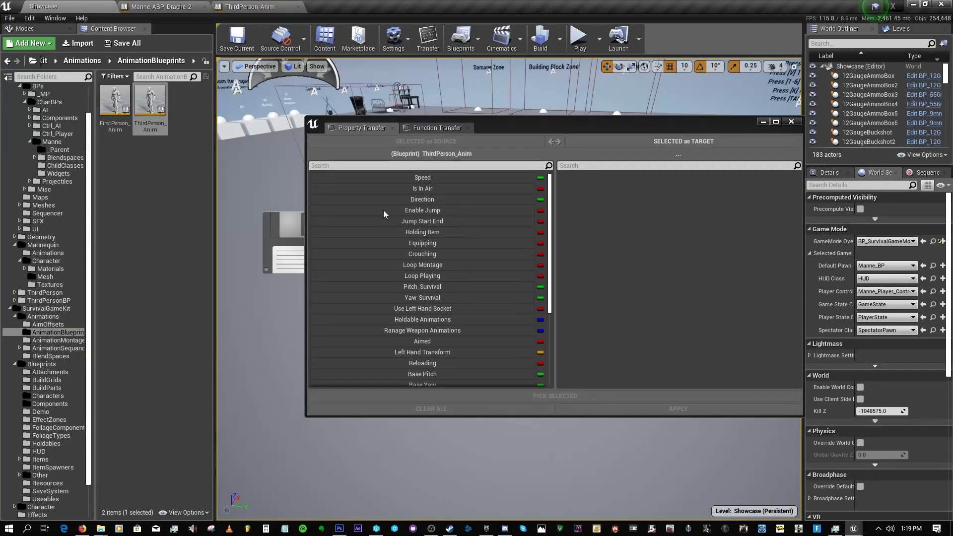
click(150, 106)
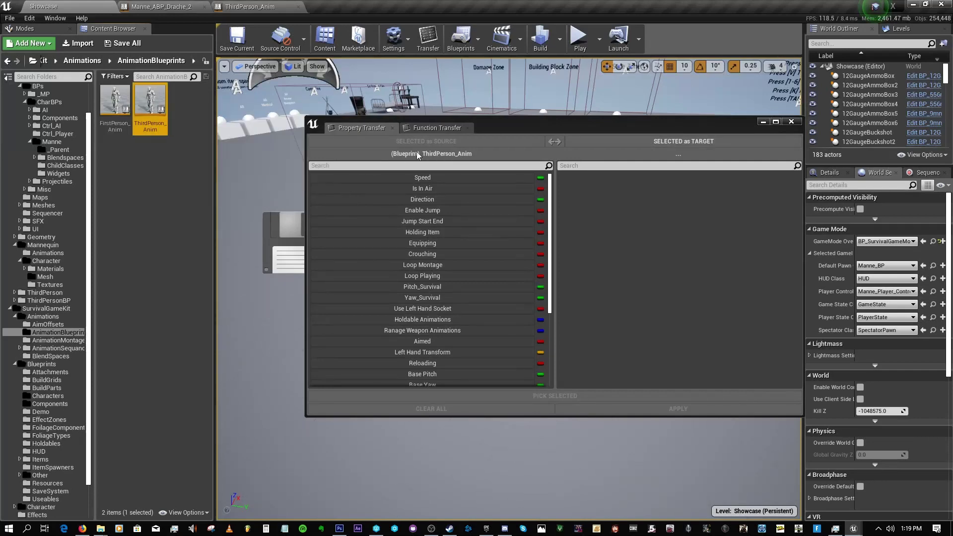
click(350, 130)
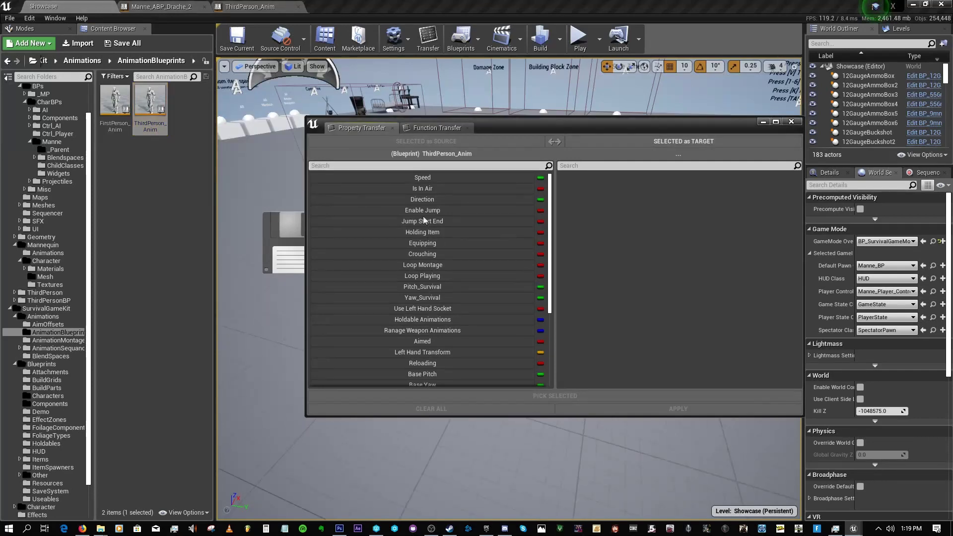
Find Manne_ABP_Drache_2 in the Content Browser's Manne/_Parent folder from its editor with Ctrl+B
scroll(459, 262, down, 5)
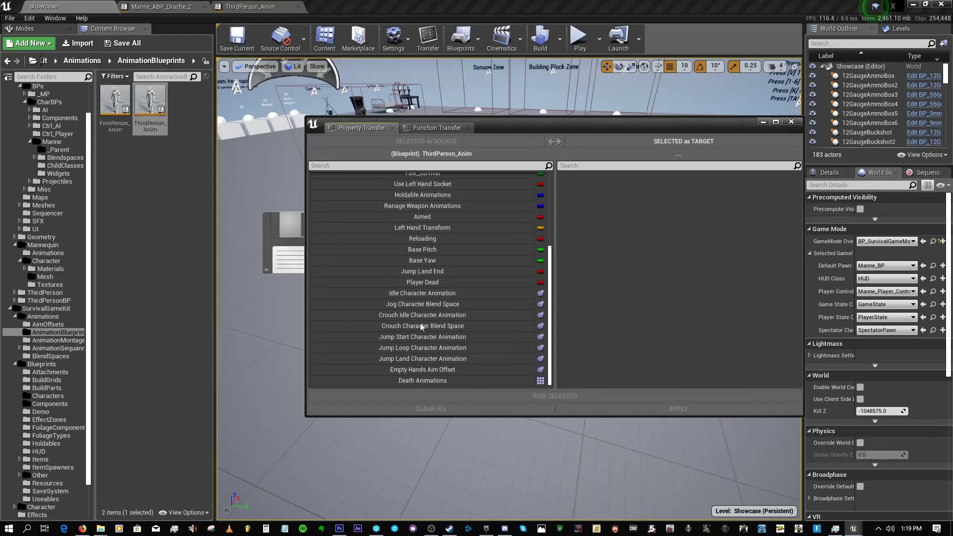
scroll(404, 303, up, 5)
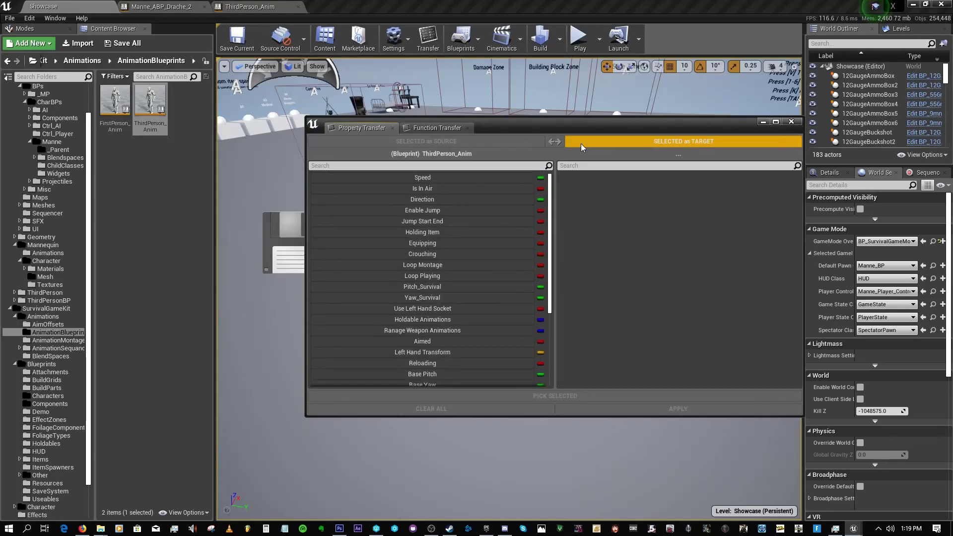
click(178, 7)
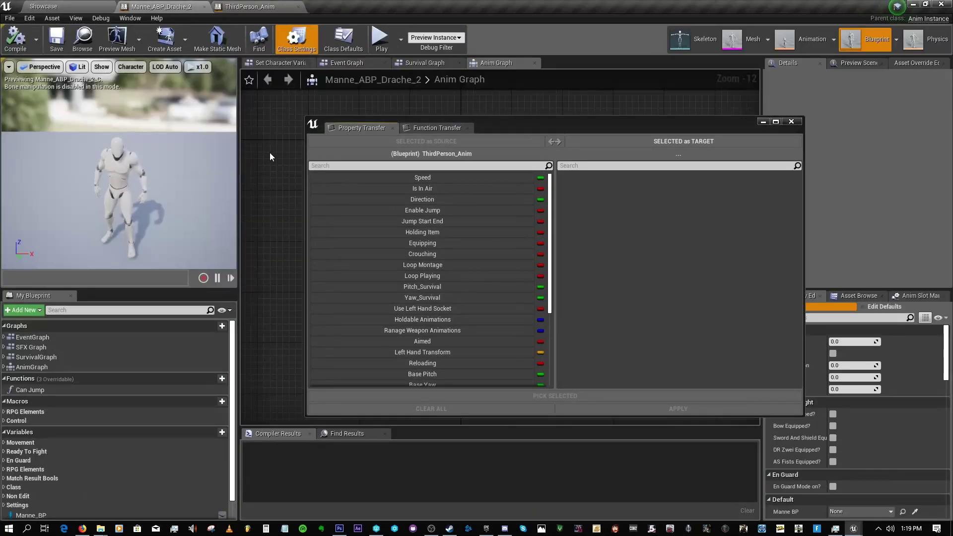
key(ctrl+b)
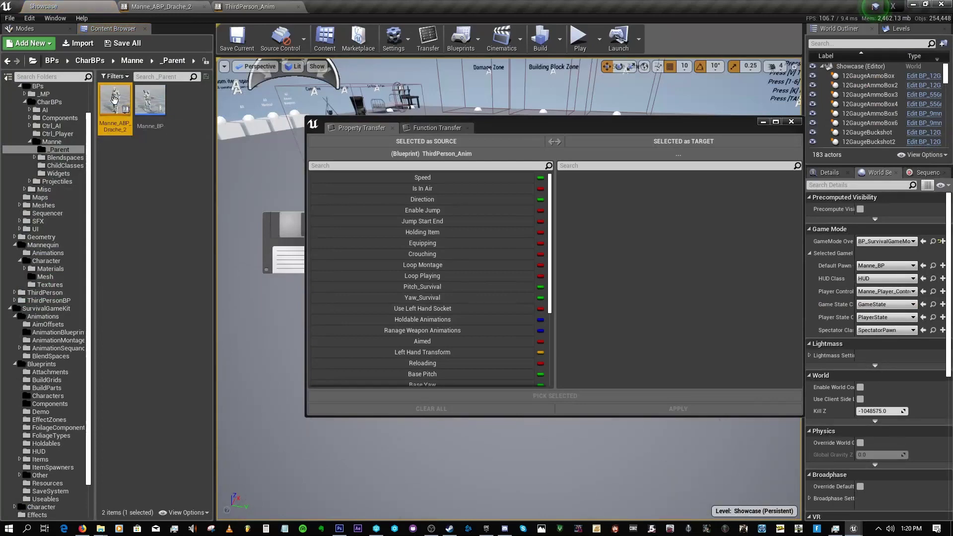
Load Manne_ABP_Drache_2 as the property transfer target
click(639, 140)
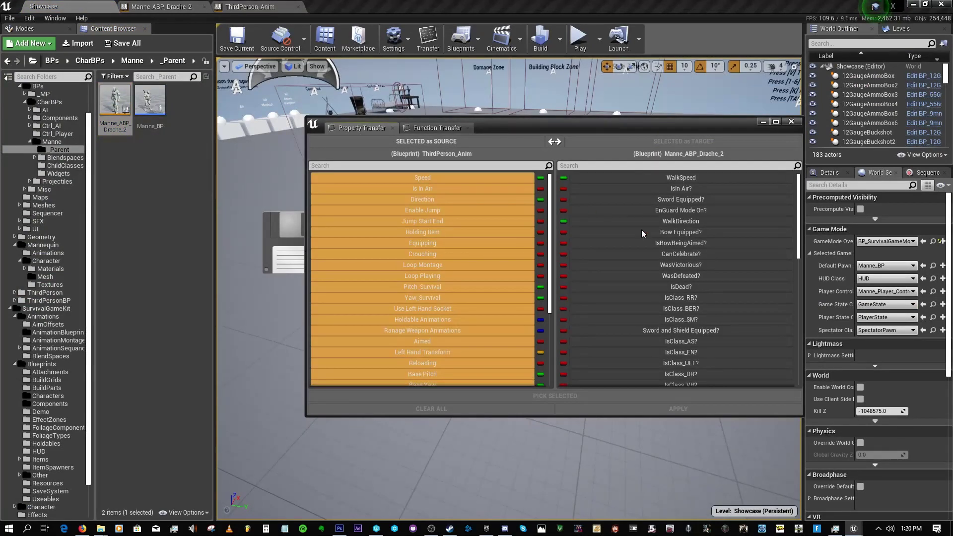
scroll(470, 218, down, 5)
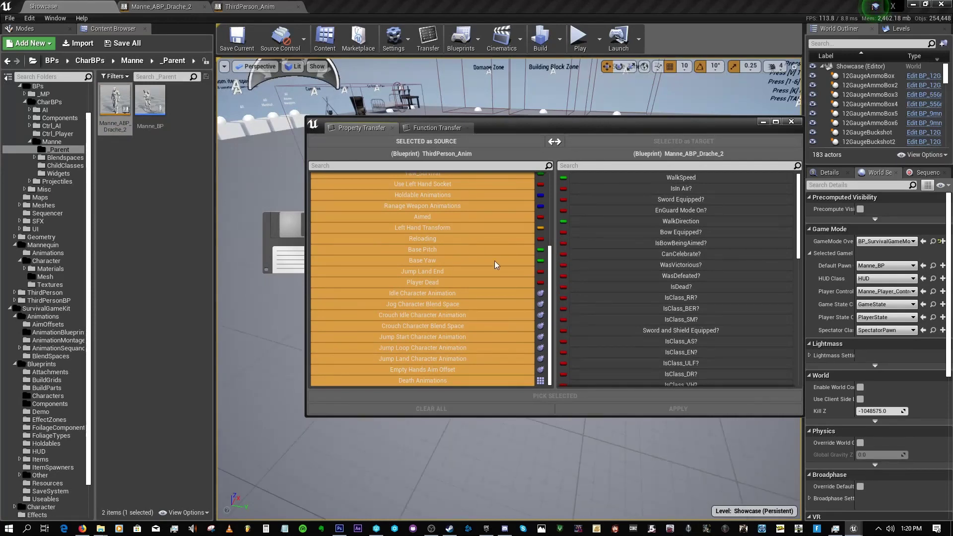
scroll(472, 241, up, 4)
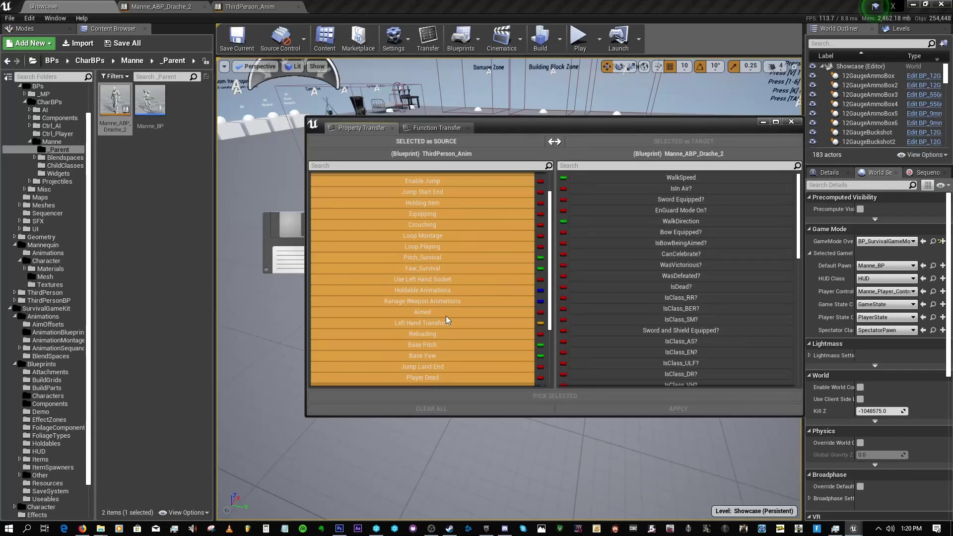
scroll(592, 279, down, 5)
scroll(474, 197, up, 1)
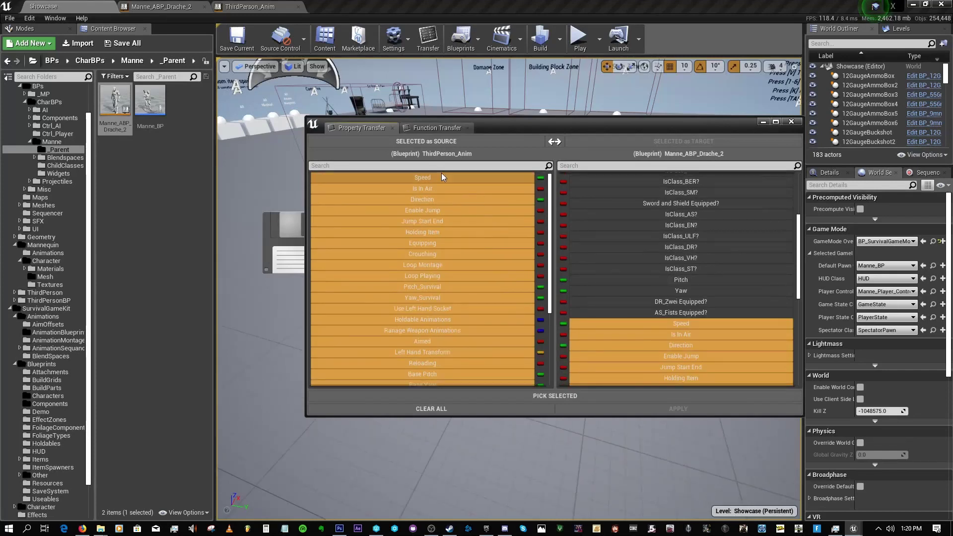
scroll(427, 248, down, 5)
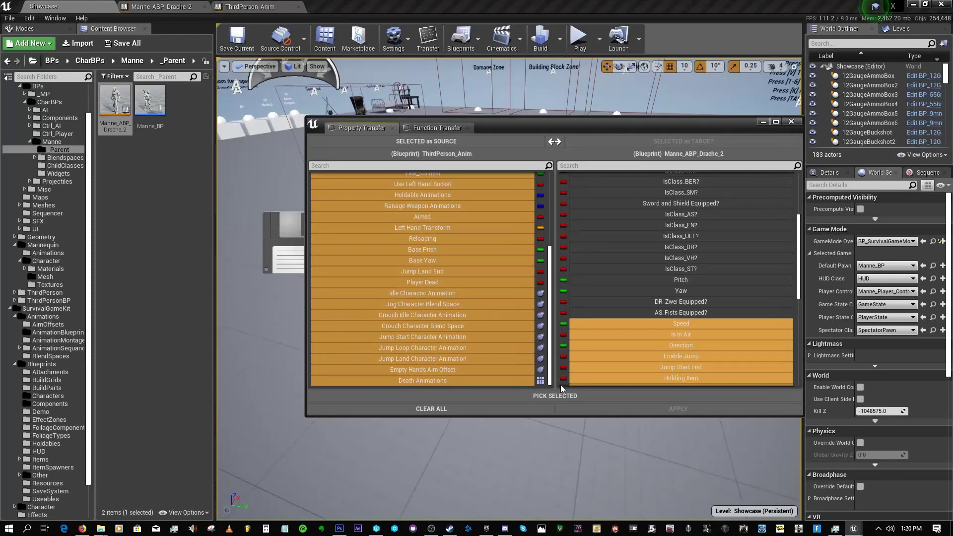
Add all selected ThirdPerson_Anim properties to Manne_ABP_Drache_2, then switch to Function Transfer
click(566, 397)
scroll(687, 334, down, 5)
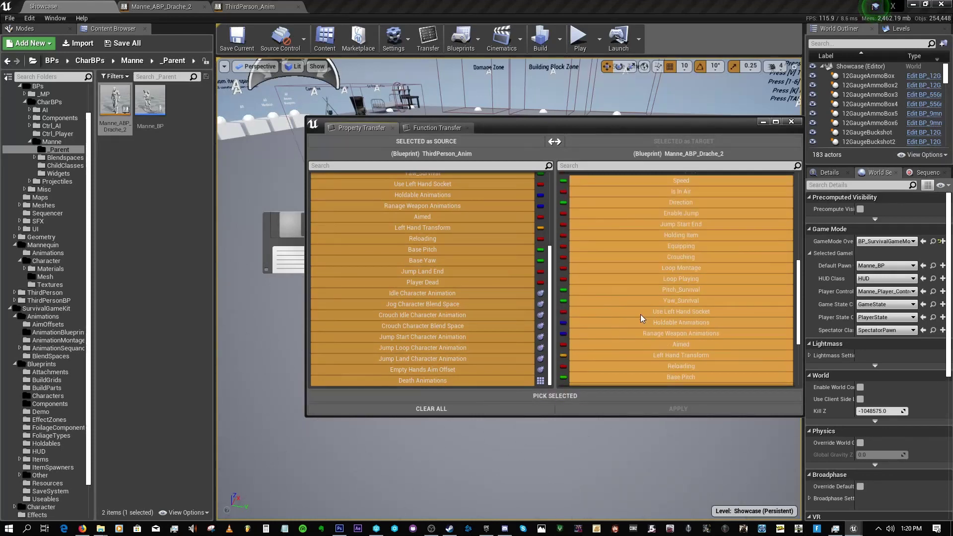
scroll(620, 253, up, 5)
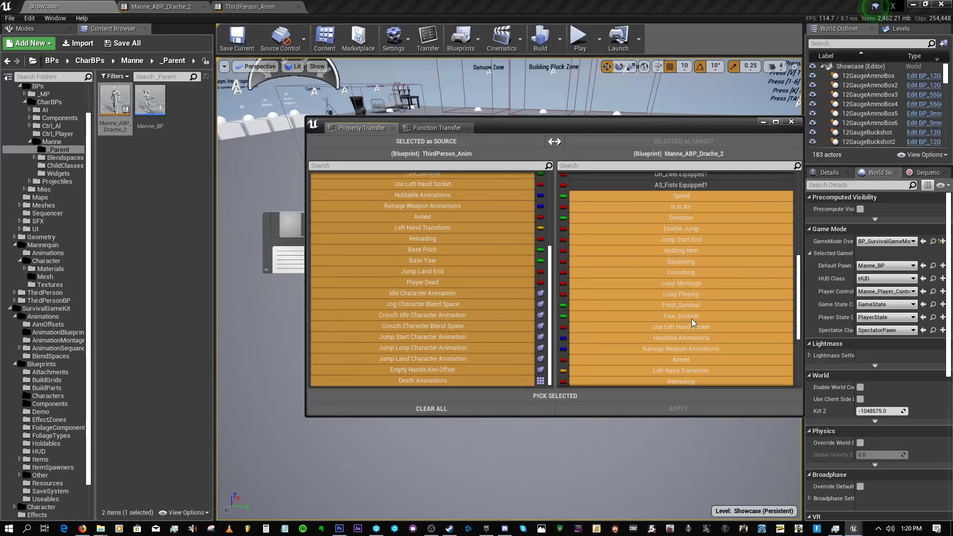
scroll(682, 348, down, 5)
drag(703, 130, 535, 157)
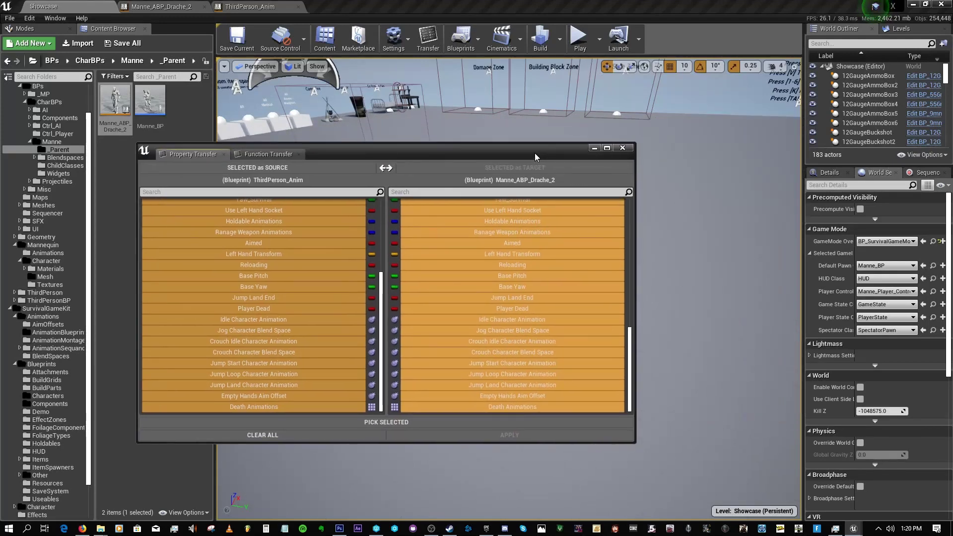
click(274, 155)
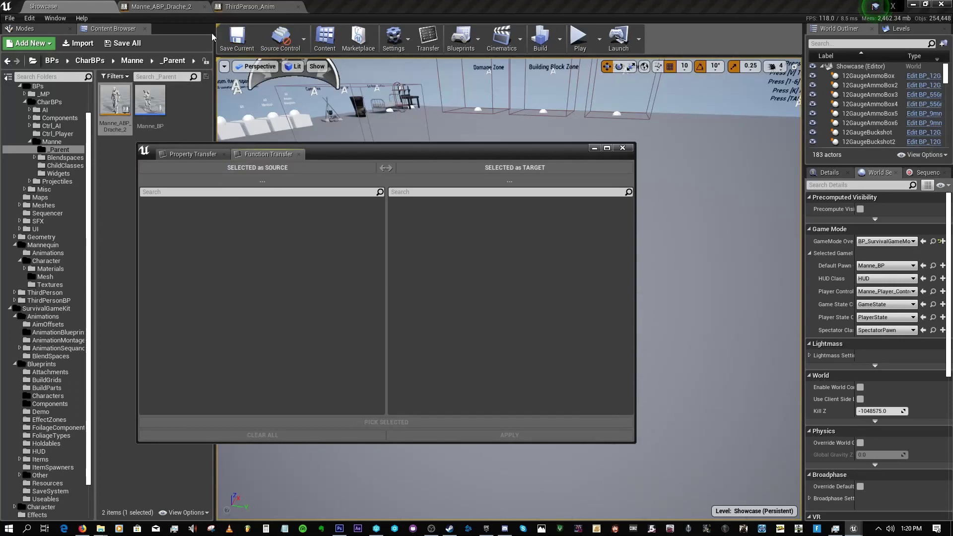
Close the transfer manager and show Manne_ABP_Drache_2's Anim Graph with the File menu open
click(622, 148)
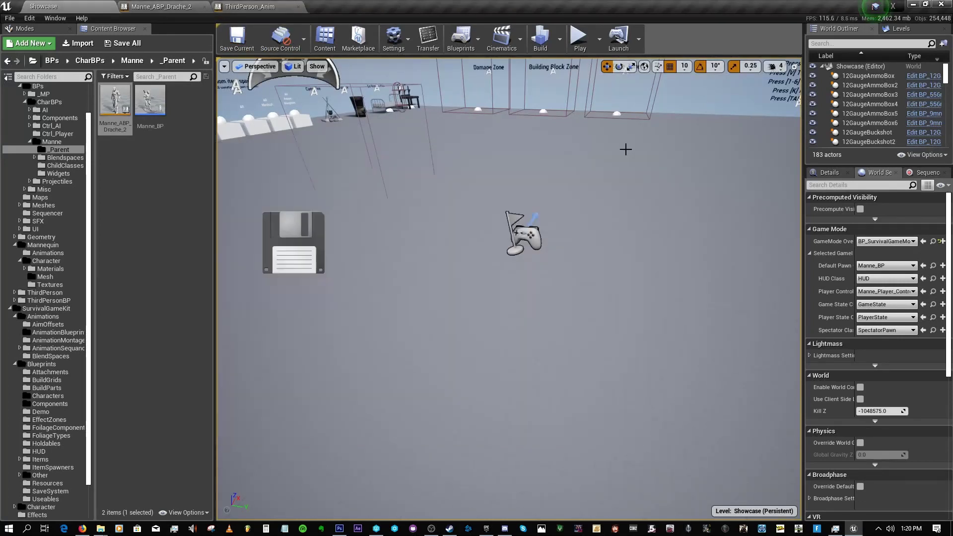
click(194, 4)
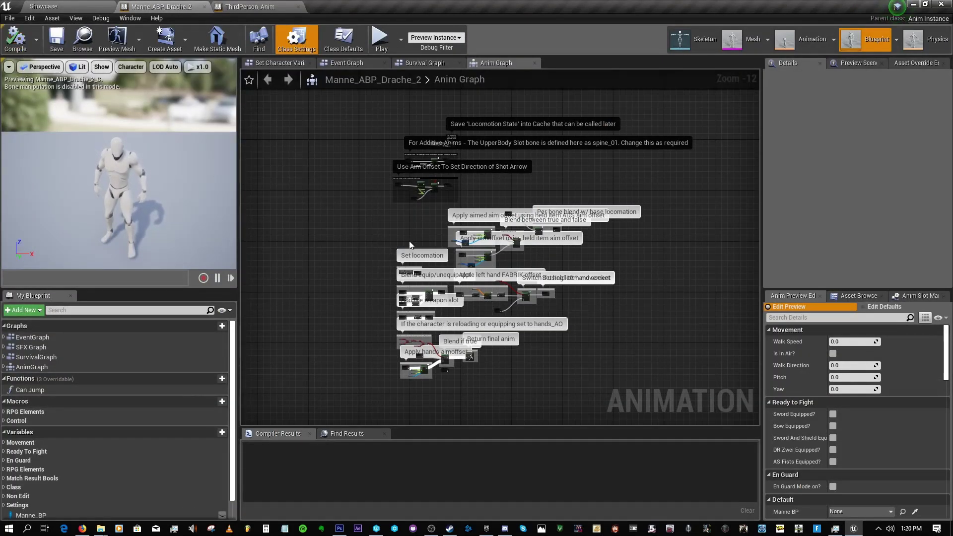
scroll(409, 244, up, 4)
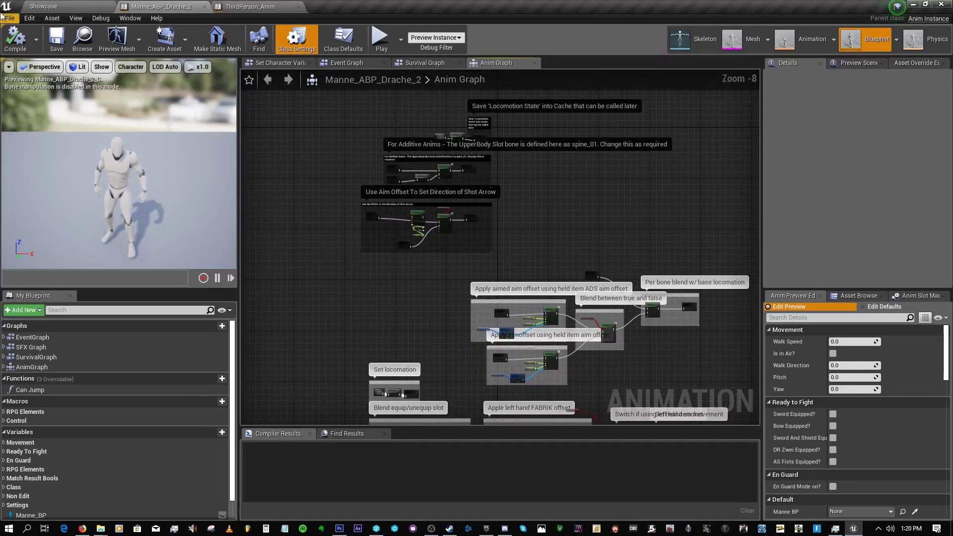
click(9, 18)
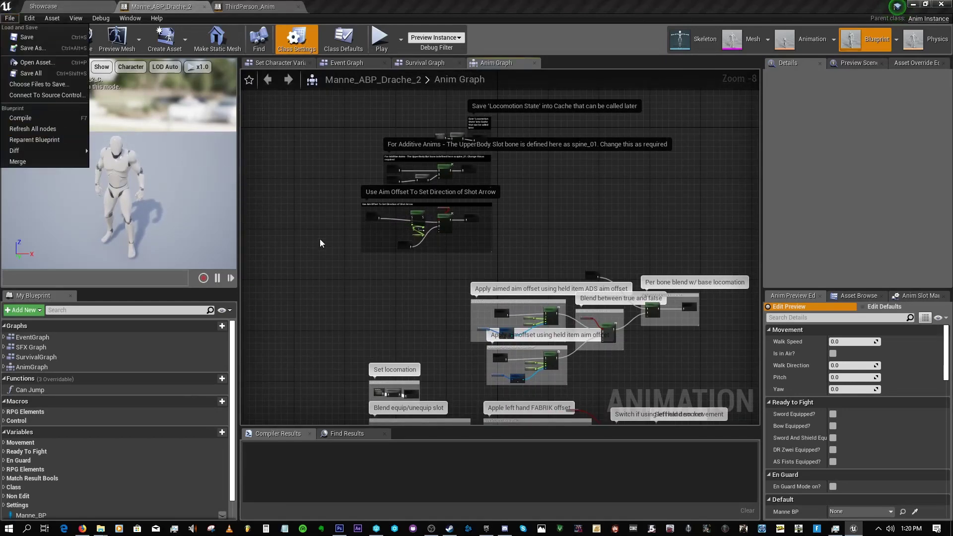